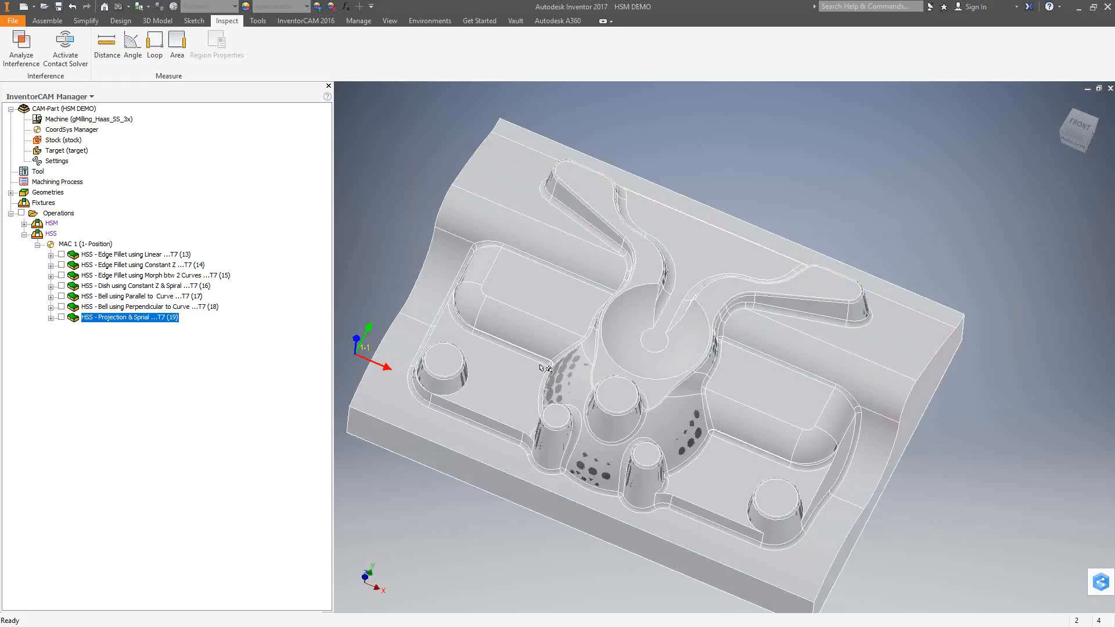
Display the toolpath of the HSS Edge Fillet using Linear operation and examine it on the edge fillet.
middle_click_drag(649, 337, 699, 403, "shift")
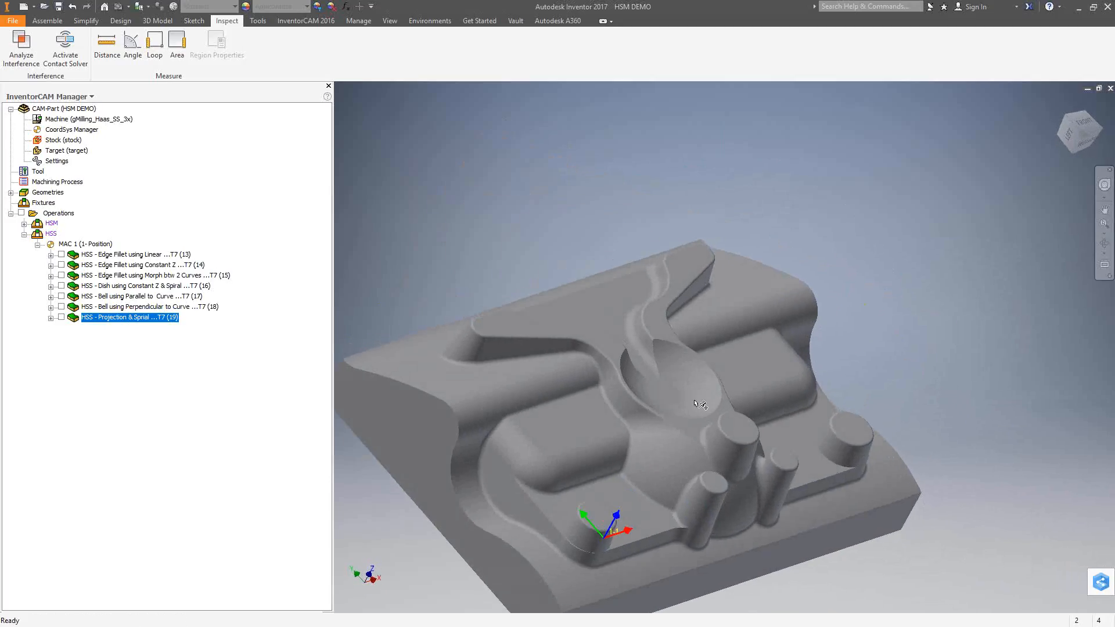
scroll(469, 518, "down", 6)
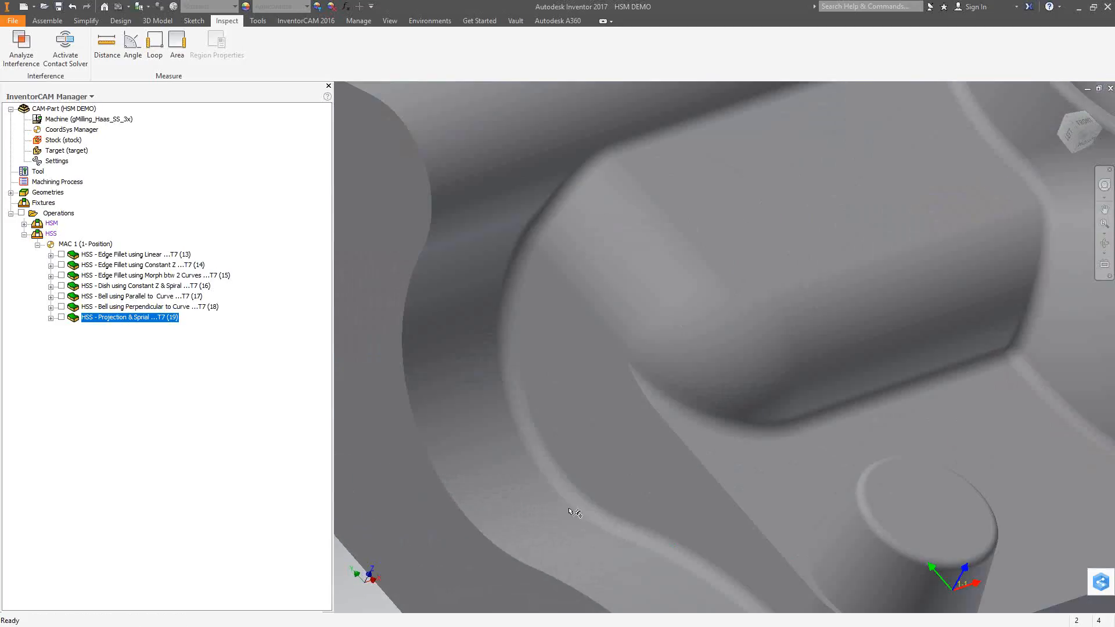
left_click(61, 255)
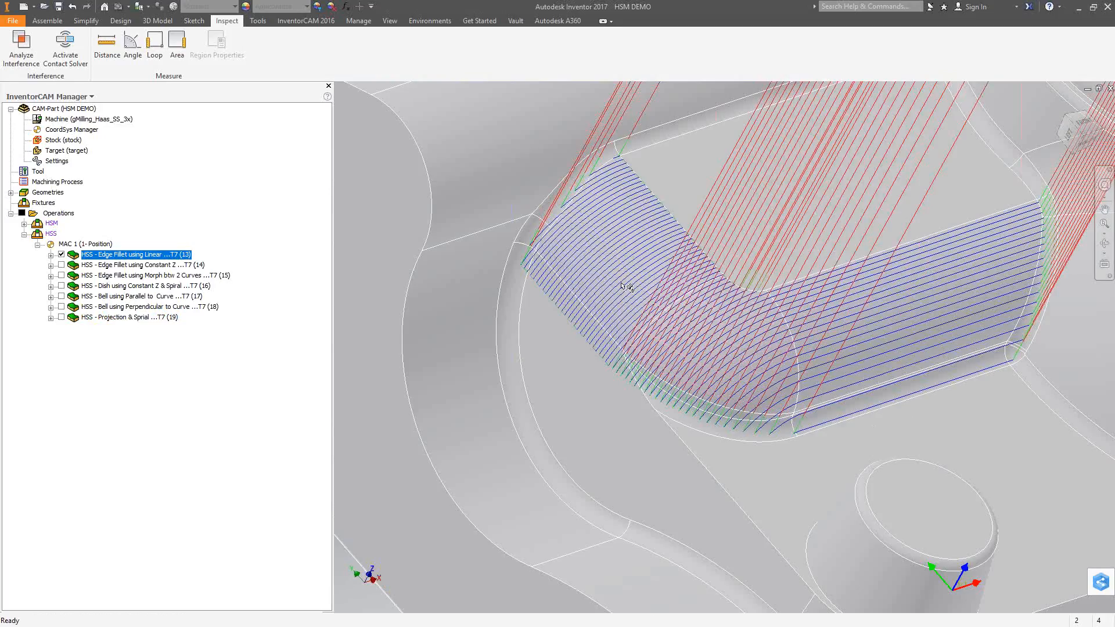
scroll(736, 307, "down", 3)
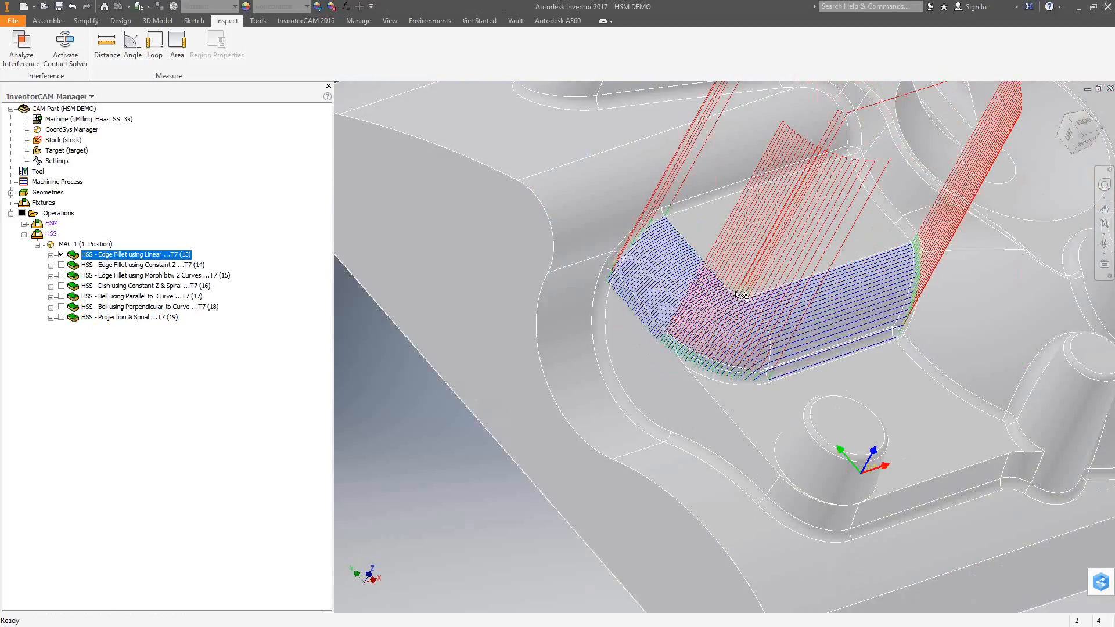
scroll(772, 256, "down", 3)
scroll(772, 255, "up", 4)
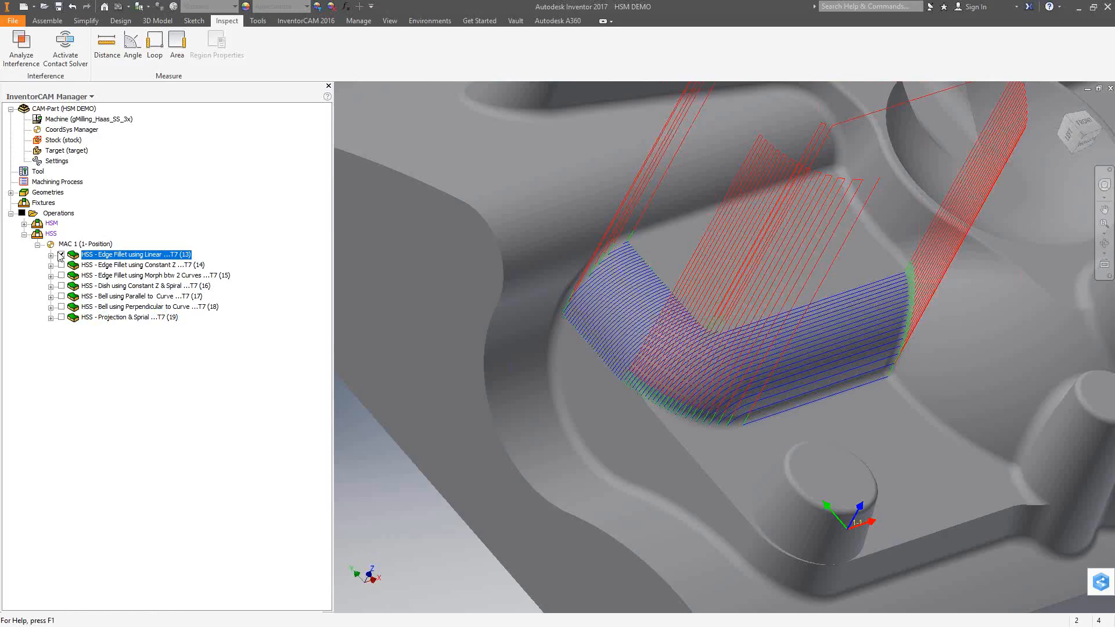
Replace the Linear toolpath display with the Edge Fillet using Constant Z toolpath, examine it, and hide it.
left_click(62, 255)
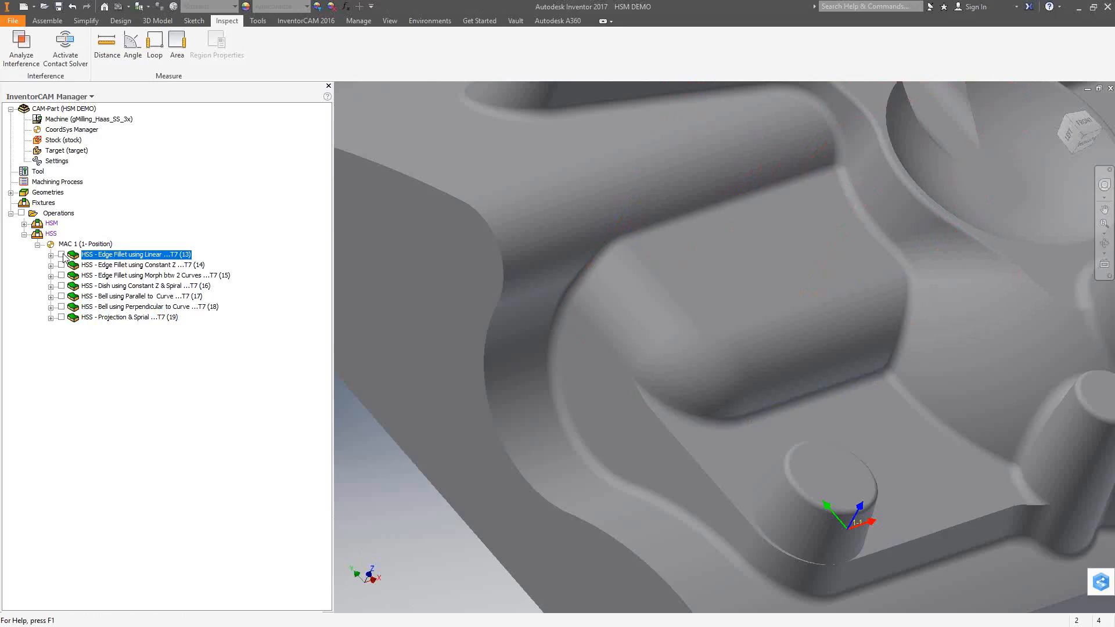
left_click(61, 265)
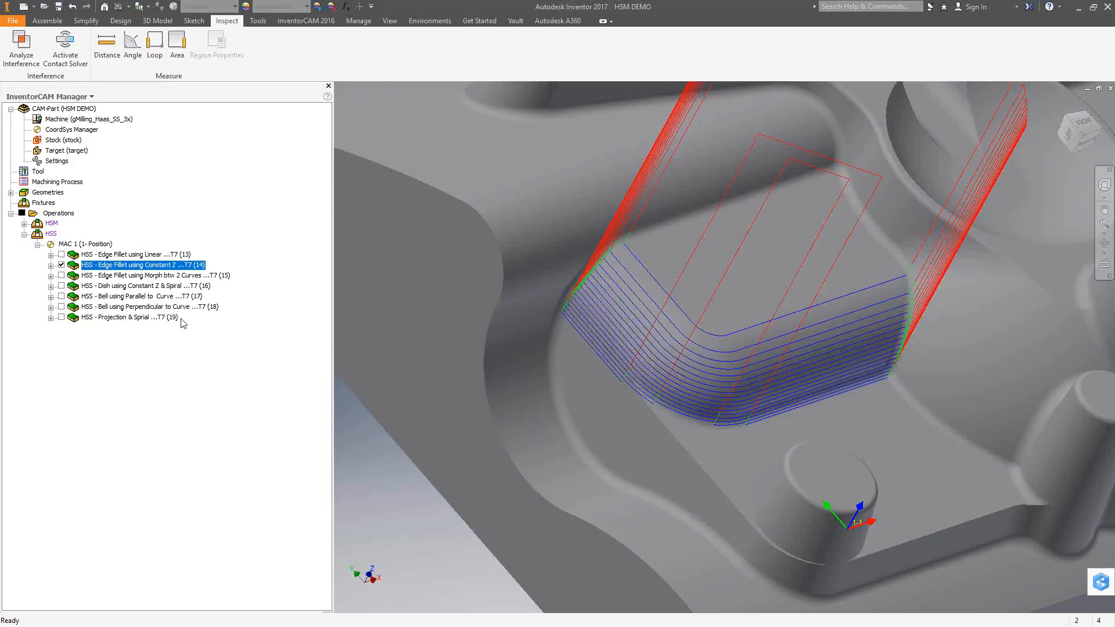
left_click(62, 265)
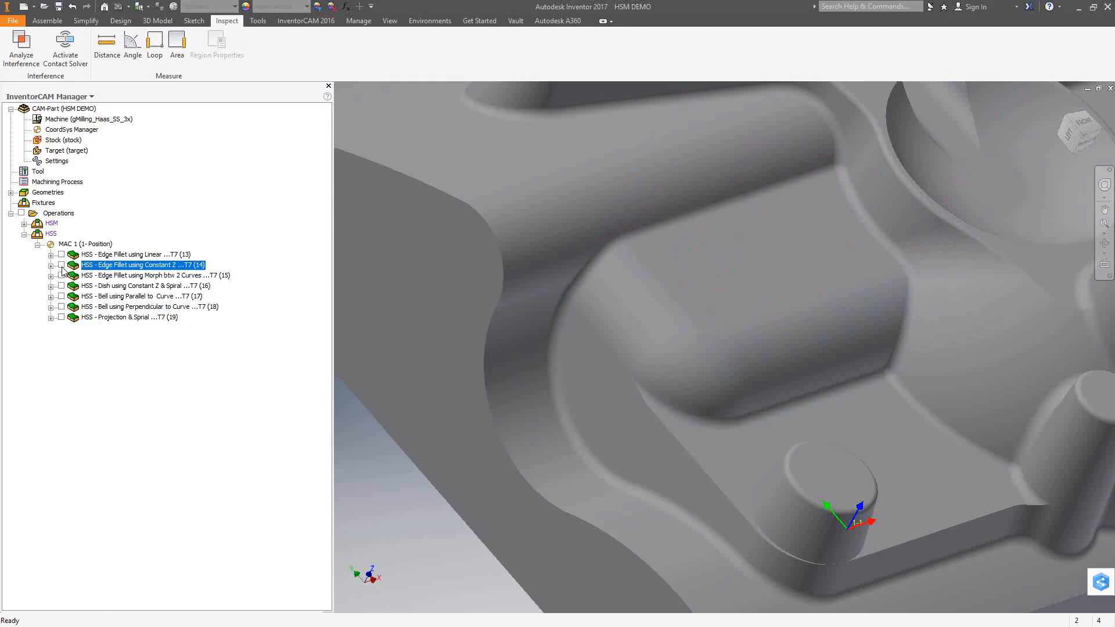
Open the Edge Fillet using Morph btw 2 Curves operation and preview its drive surface, start edge curve and end edge curve.
left_click(95, 276)
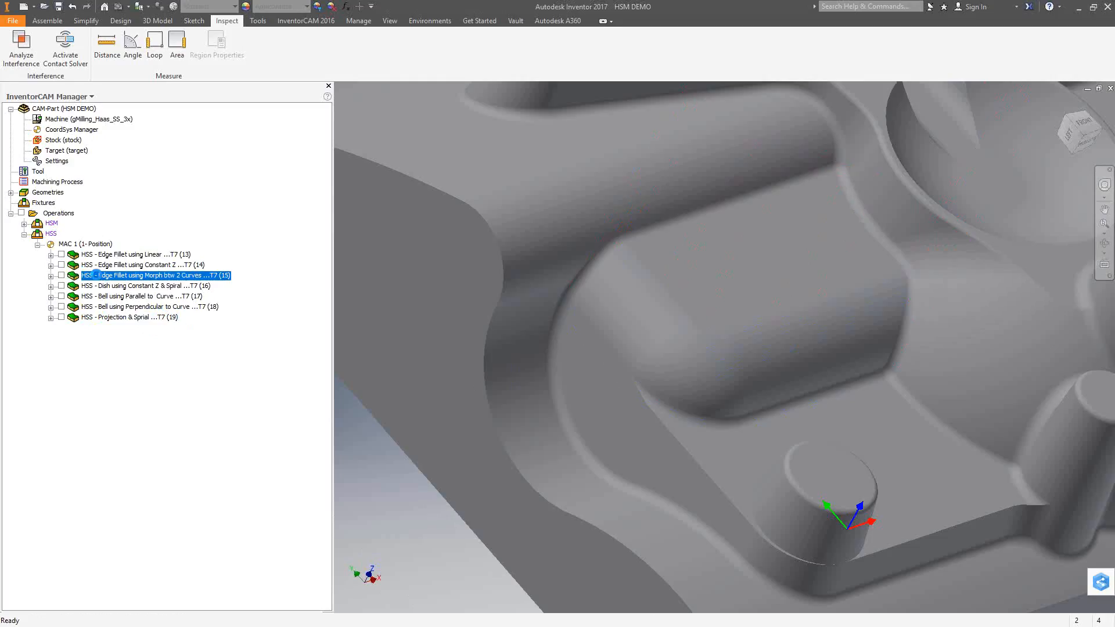
double_click(95, 276)
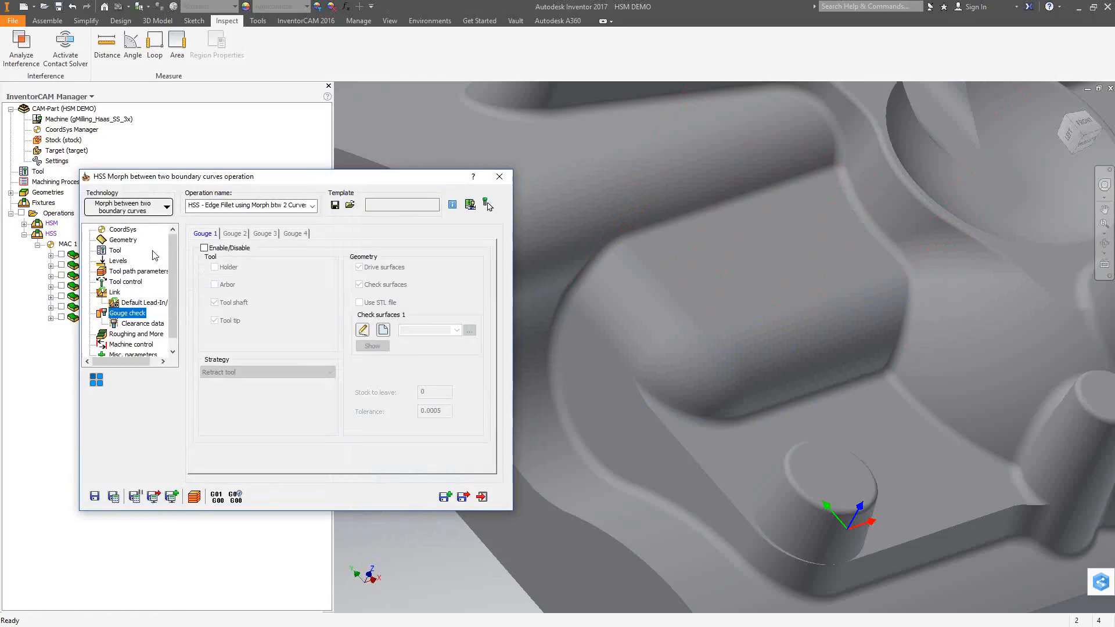
left_click(122, 240)
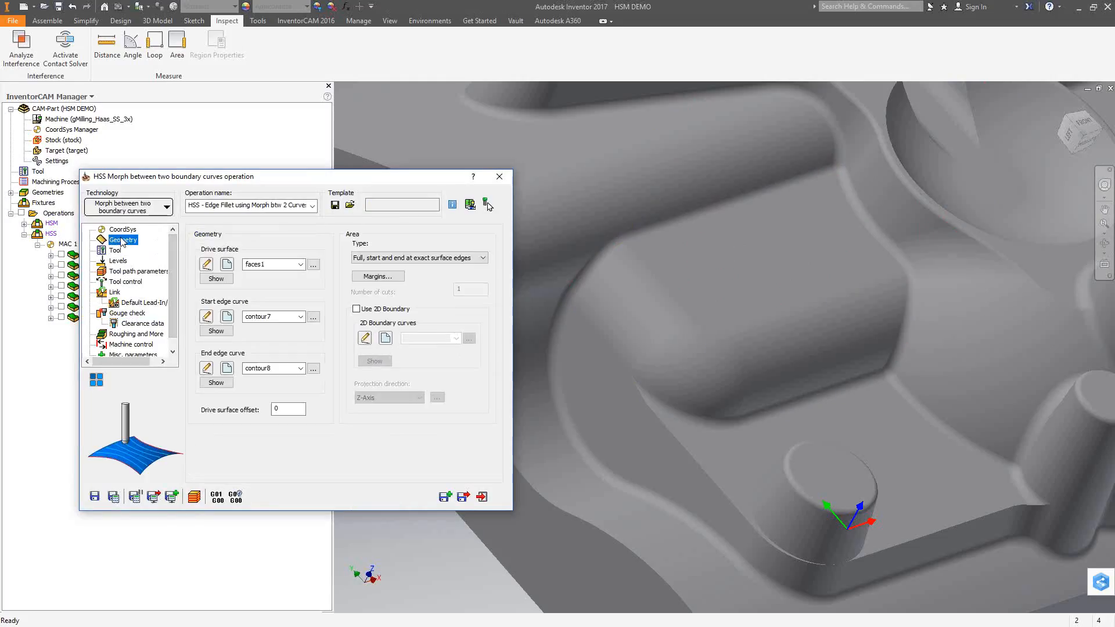
left_click(224, 279)
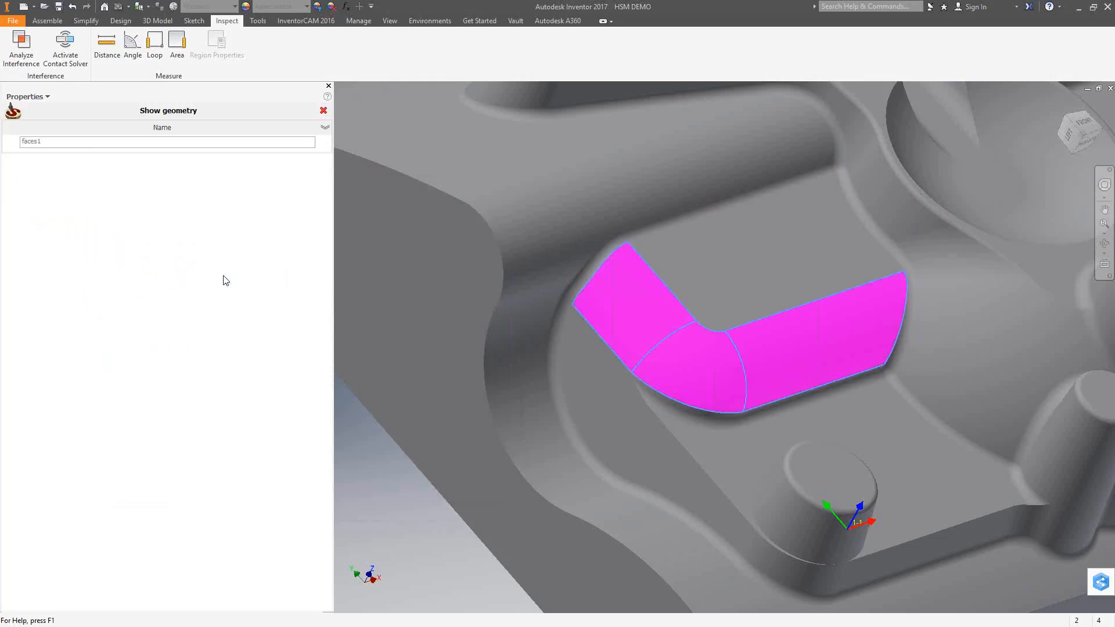
left_click(324, 110)
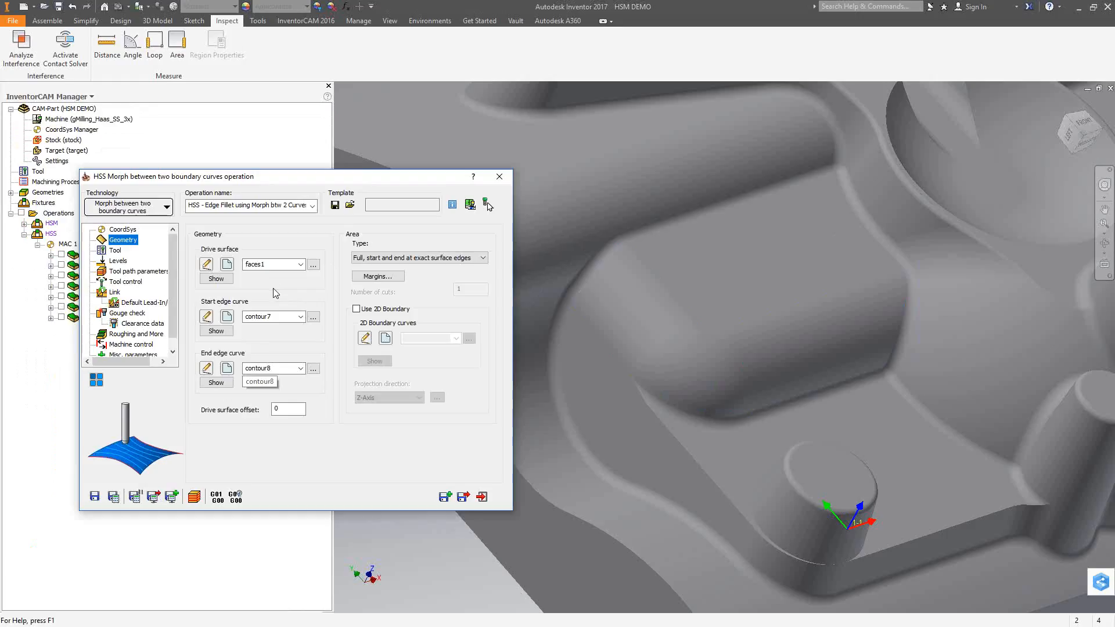
left_click(223, 332)
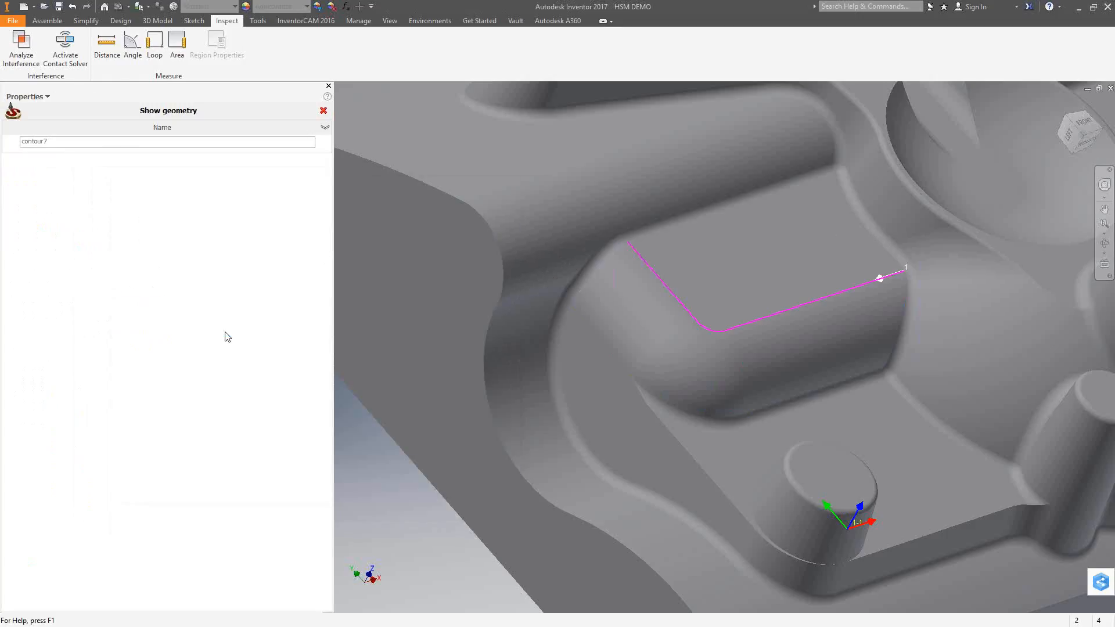
left_click(324, 111)
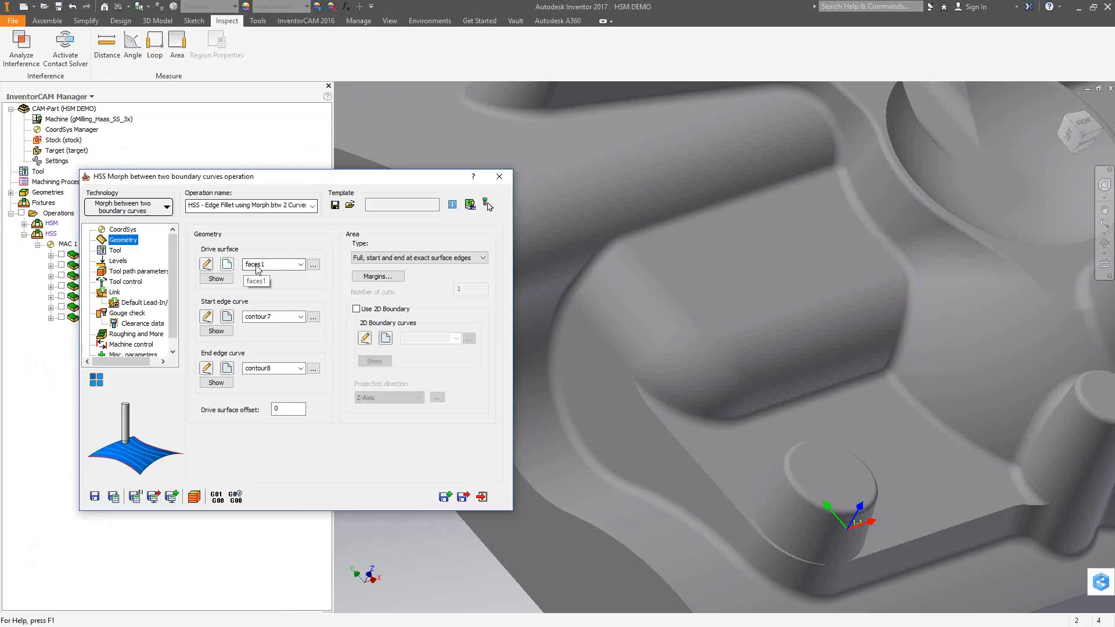
left_click(219, 385)
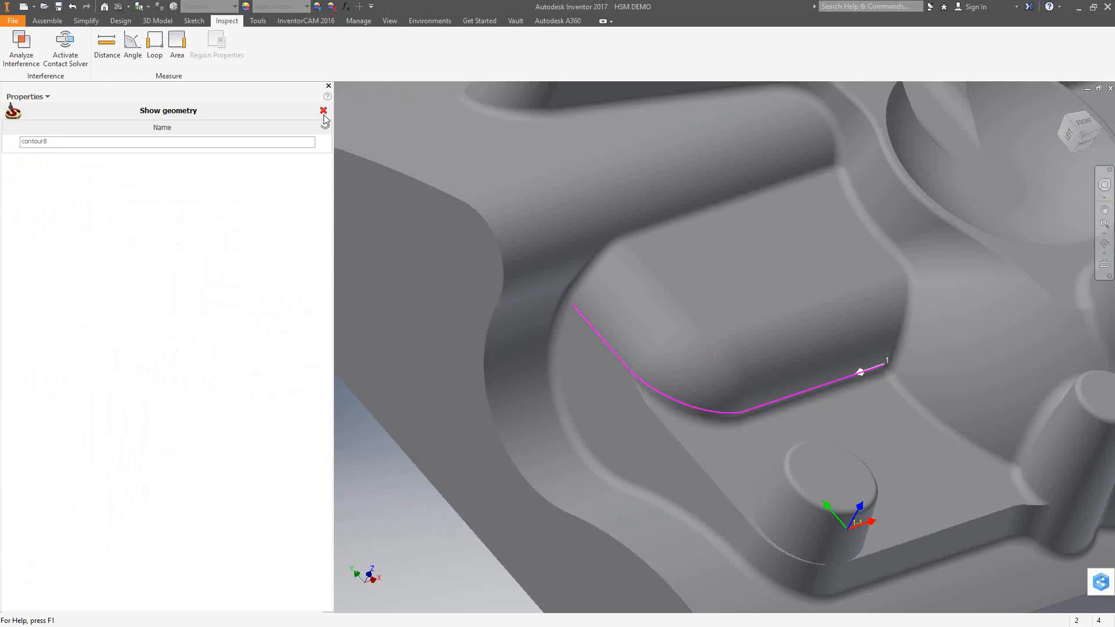
left_click(323, 111)
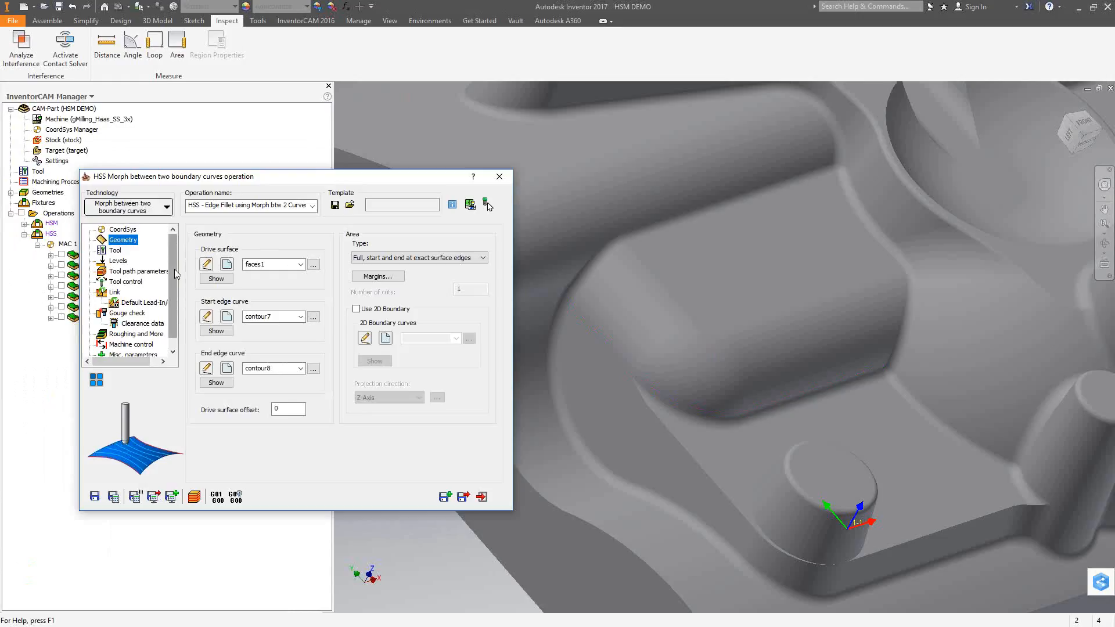
Review the morph operation's tool, levels, maximum step over and link settings, and close the operation without changes.
left_click(116, 251)
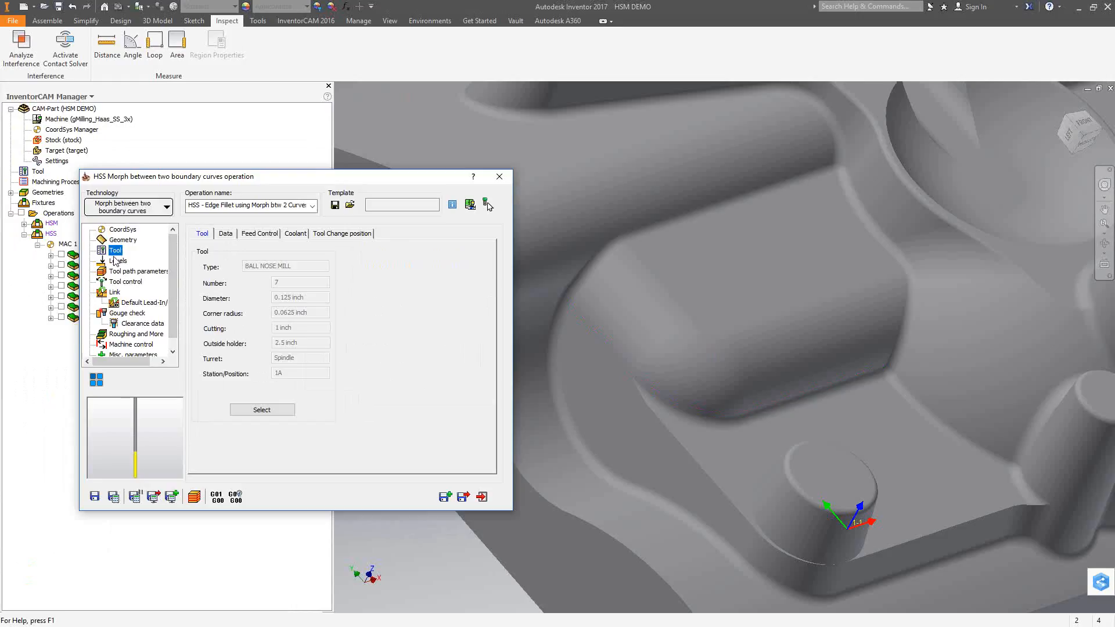
left_click(117, 261)
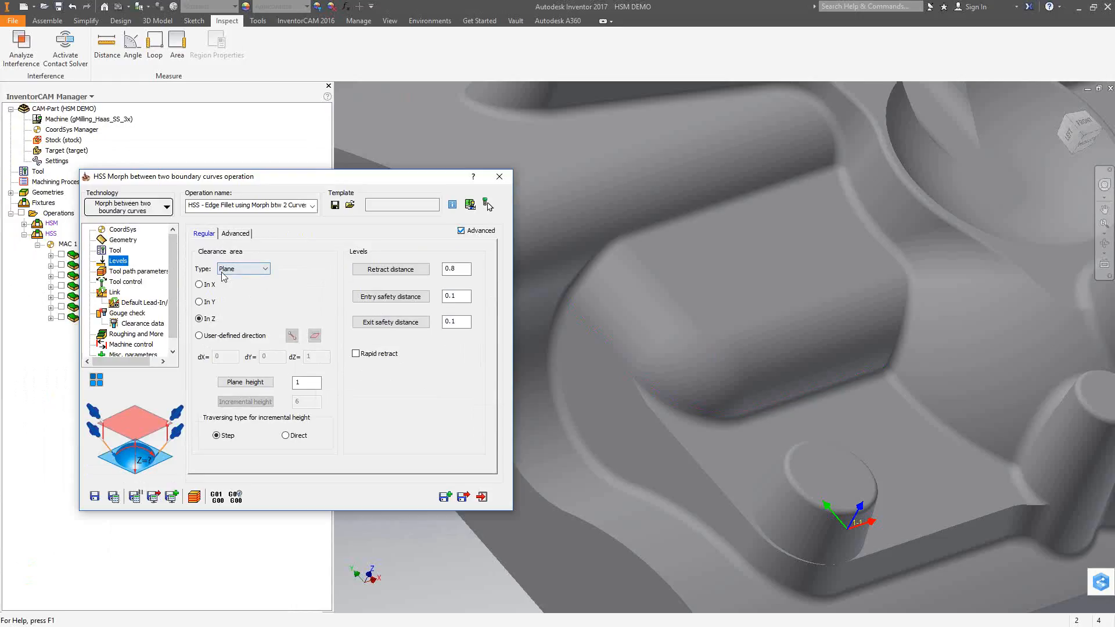
left_click(121, 273)
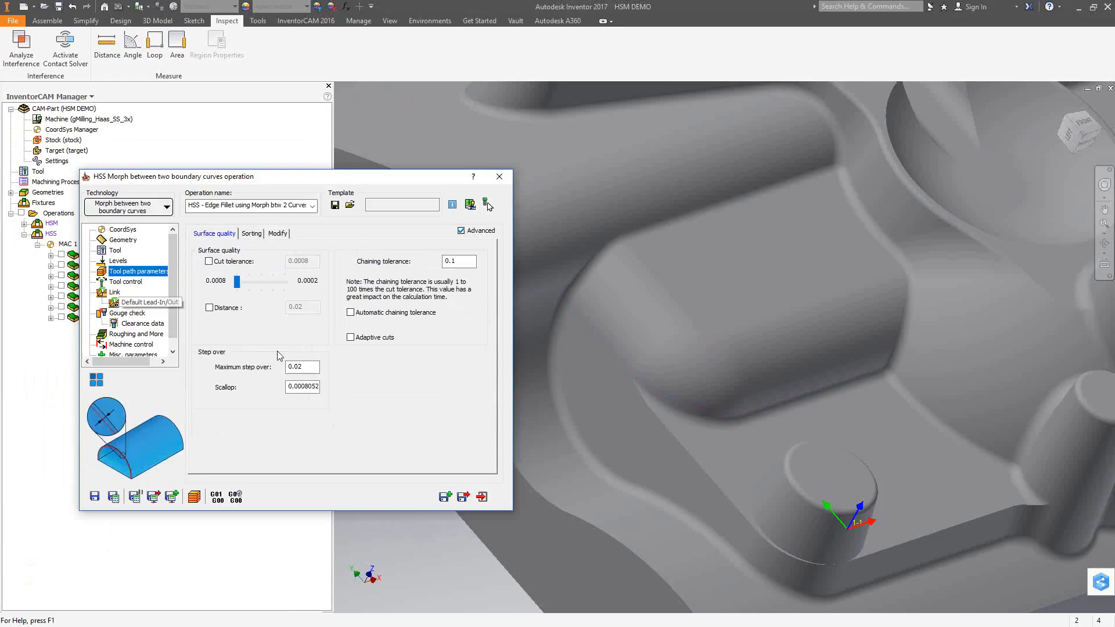
double_click(295, 366)
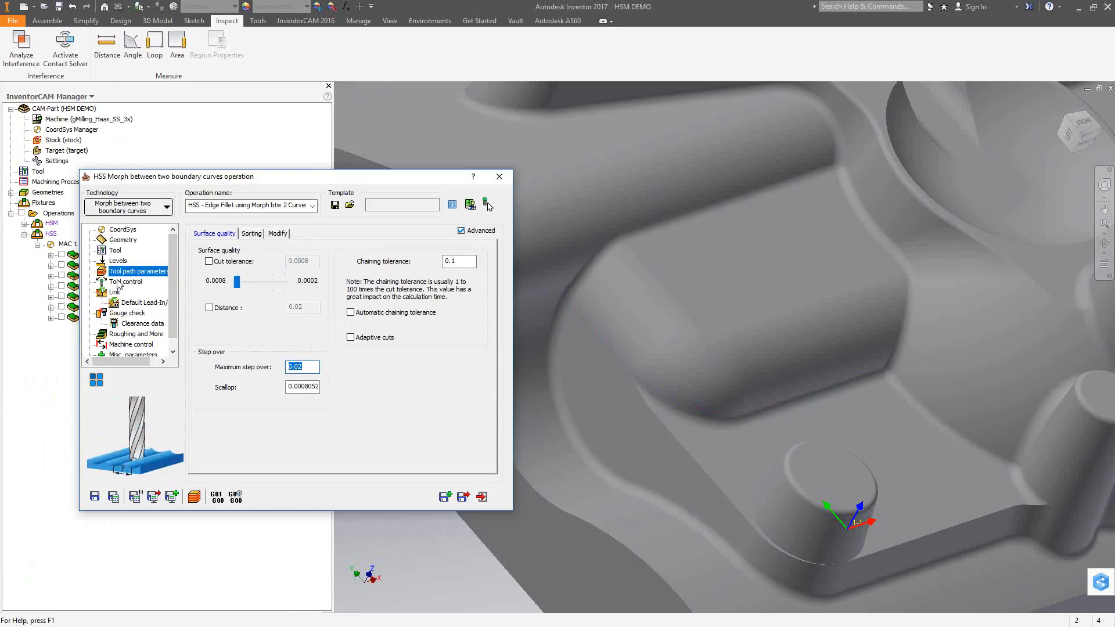
left_click(107, 292)
left_click(259, 234)
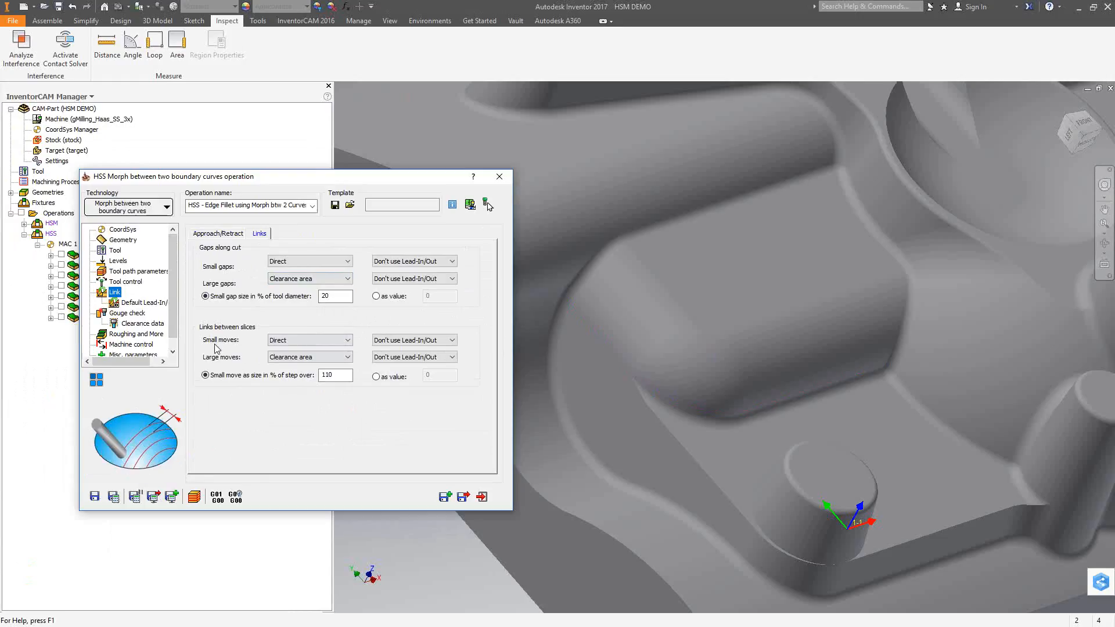
left_click(499, 177)
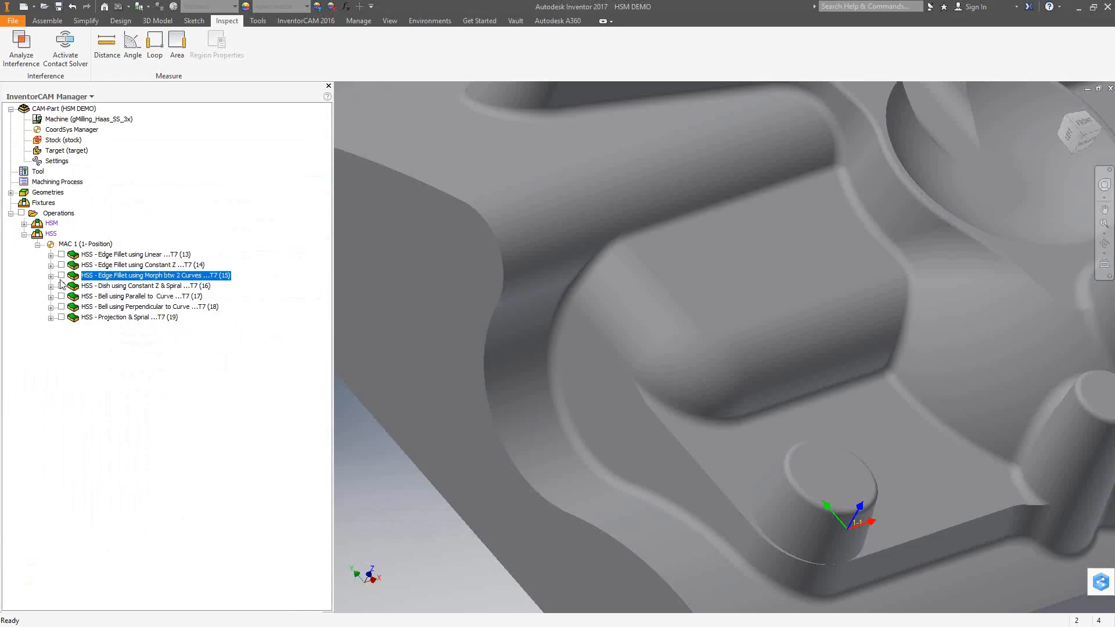
Compare the Morph, Constant Z and Linear edge fillet toolpaths by displaying each one separately, ending with Morph, and hide them all.
left_click(61, 275)
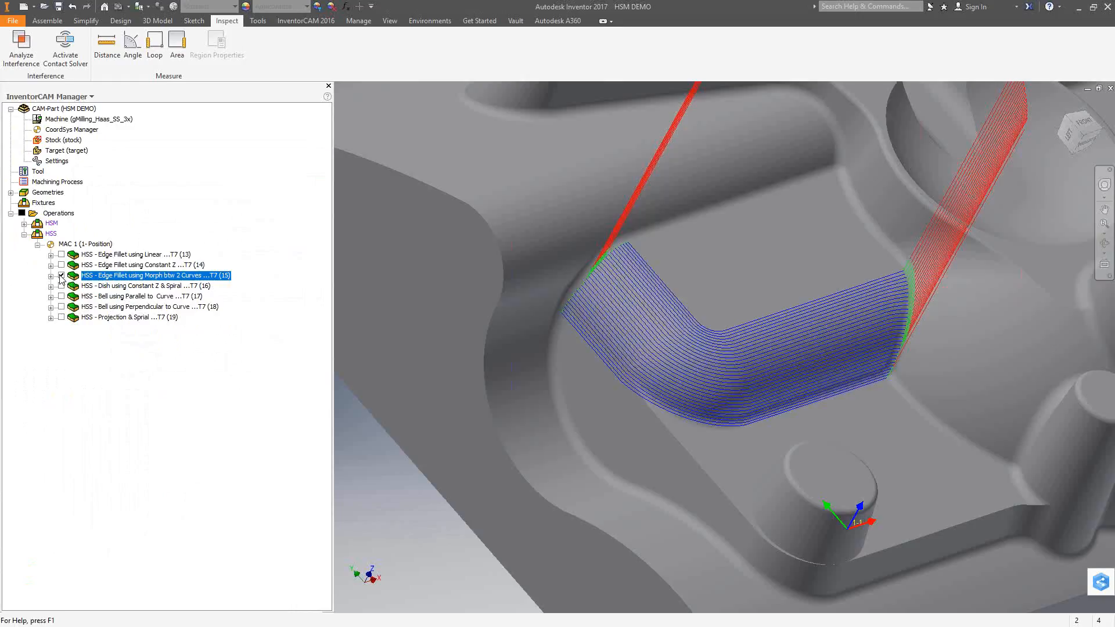
left_click(61, 276)
left_click(61, 265)
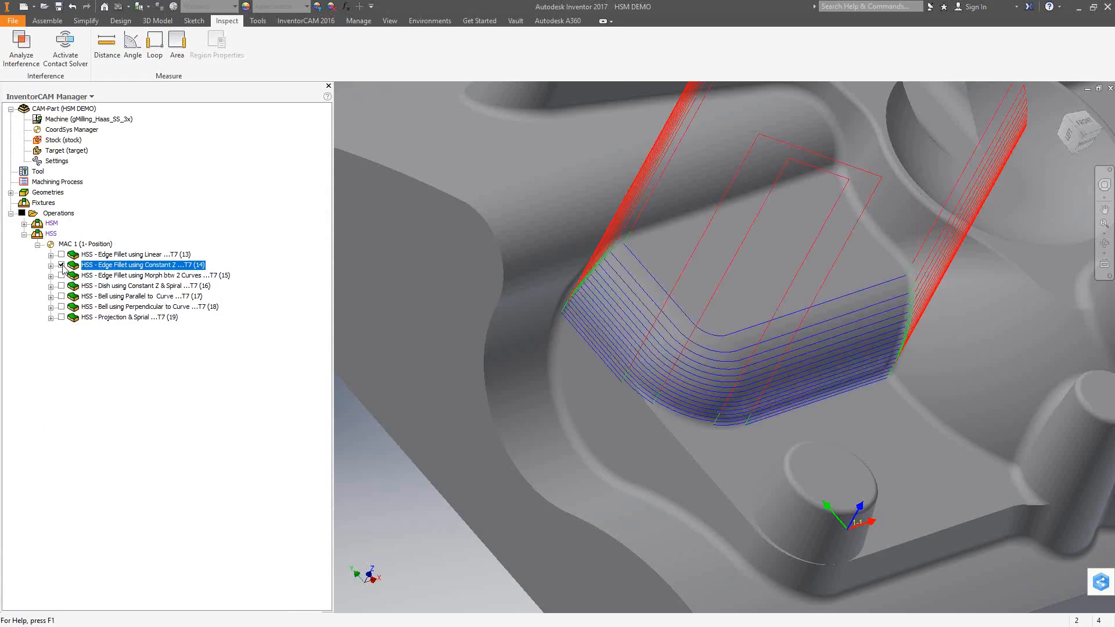
left_click(61, 265)
left_click(61, 255)
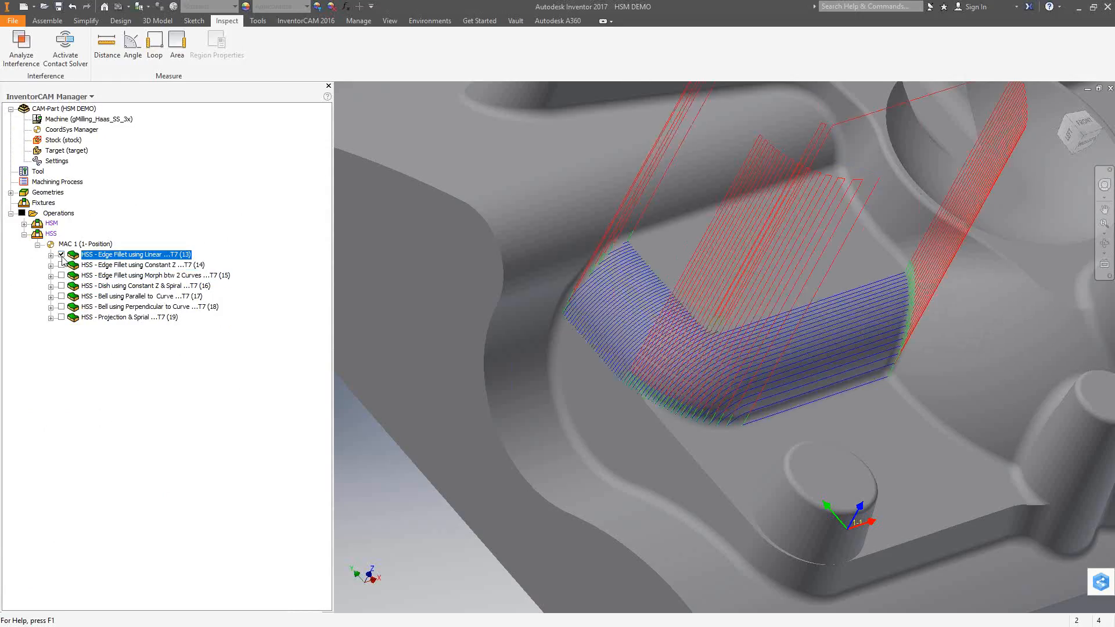
left_click(61, 254)
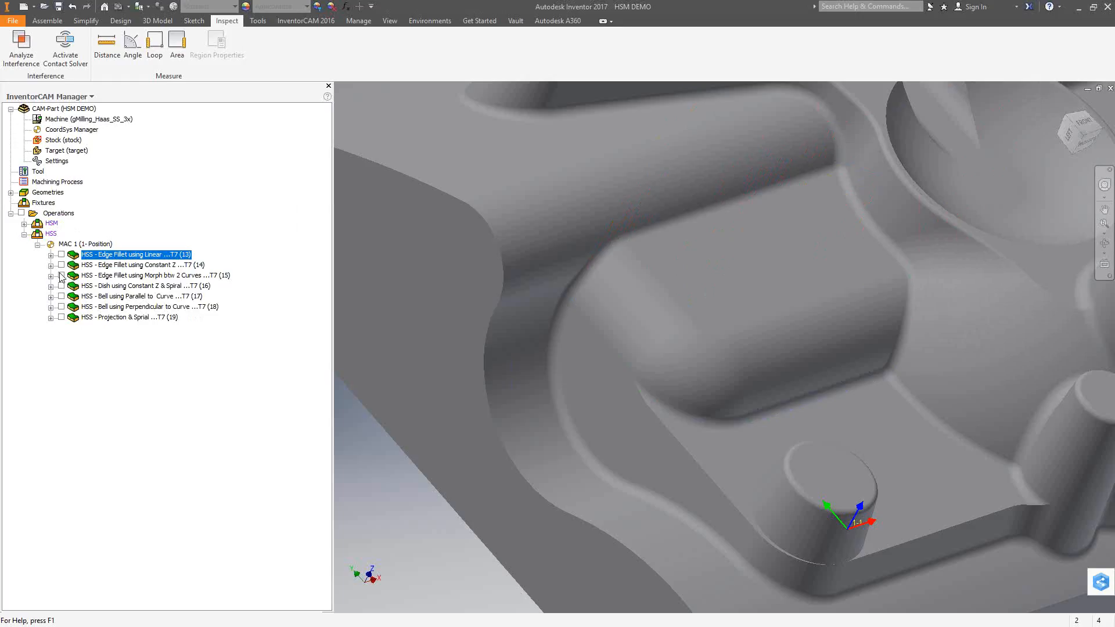
left_click(61, 276)
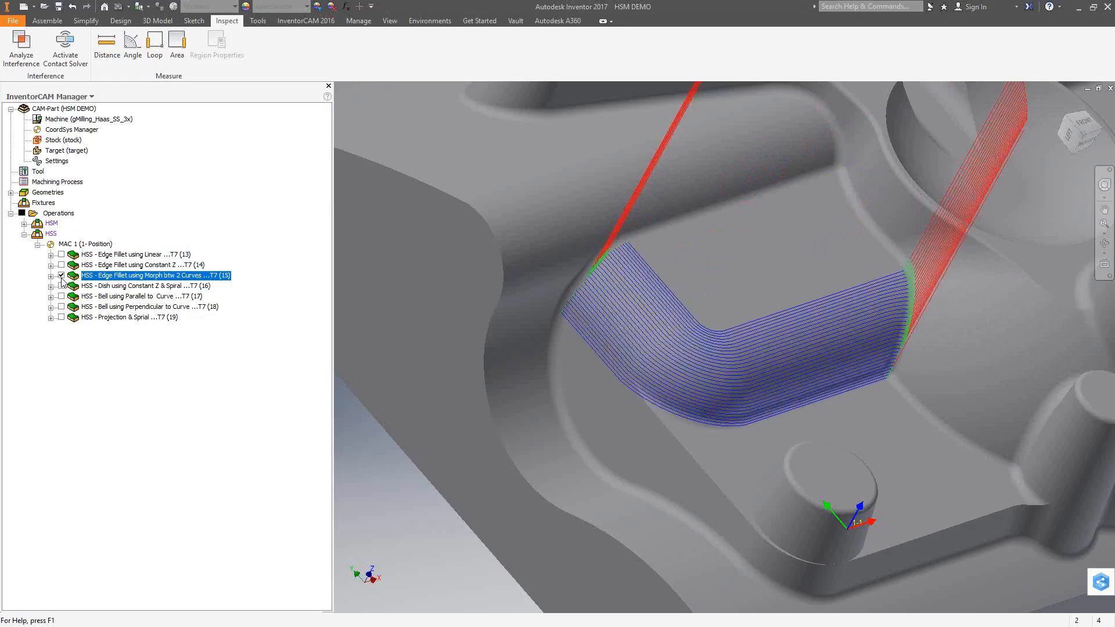
left_click(61, 276)
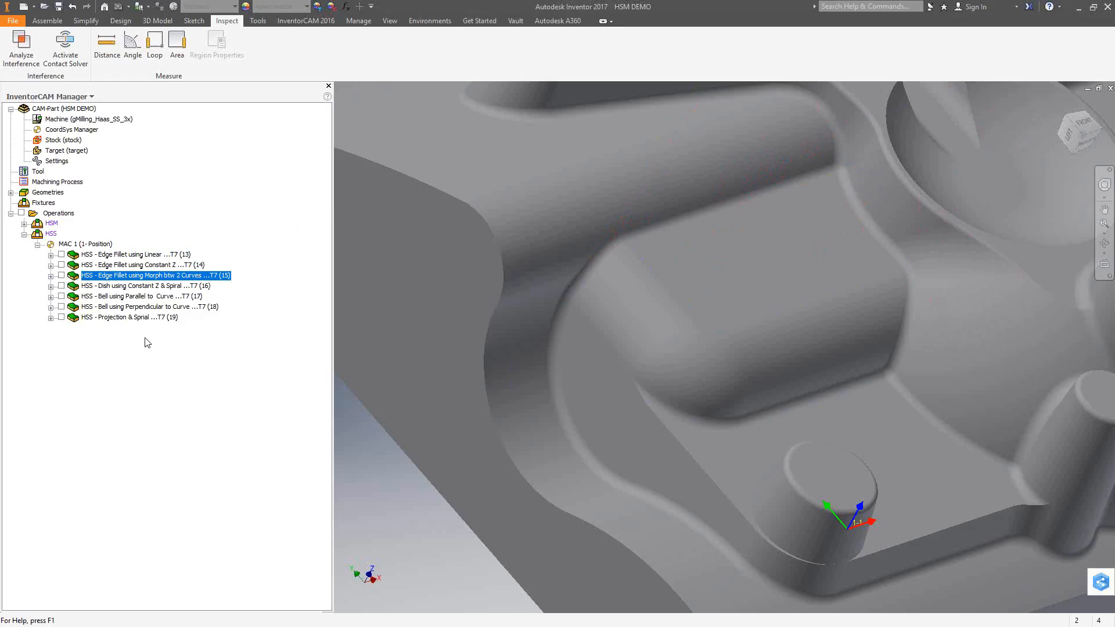
Open the Dish using Constant Z & Spiral operation and preview its drive surface on the central dish.
scroll(840, 284, "down", 3)
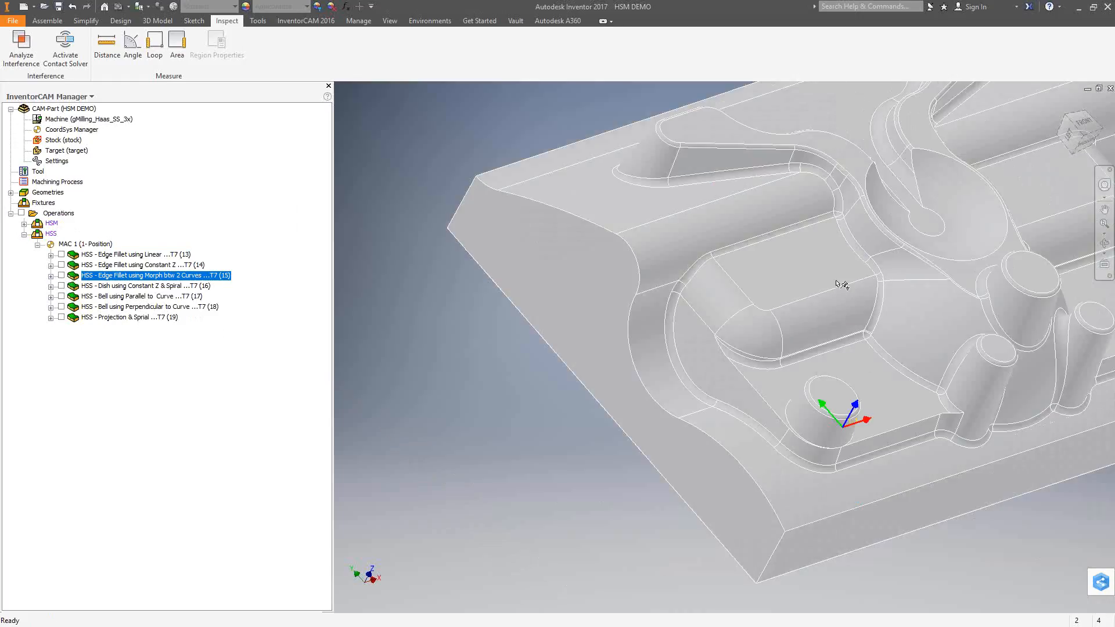
scroll(842, 279, "down", 3)
scroll(948, 209, "up", 6)
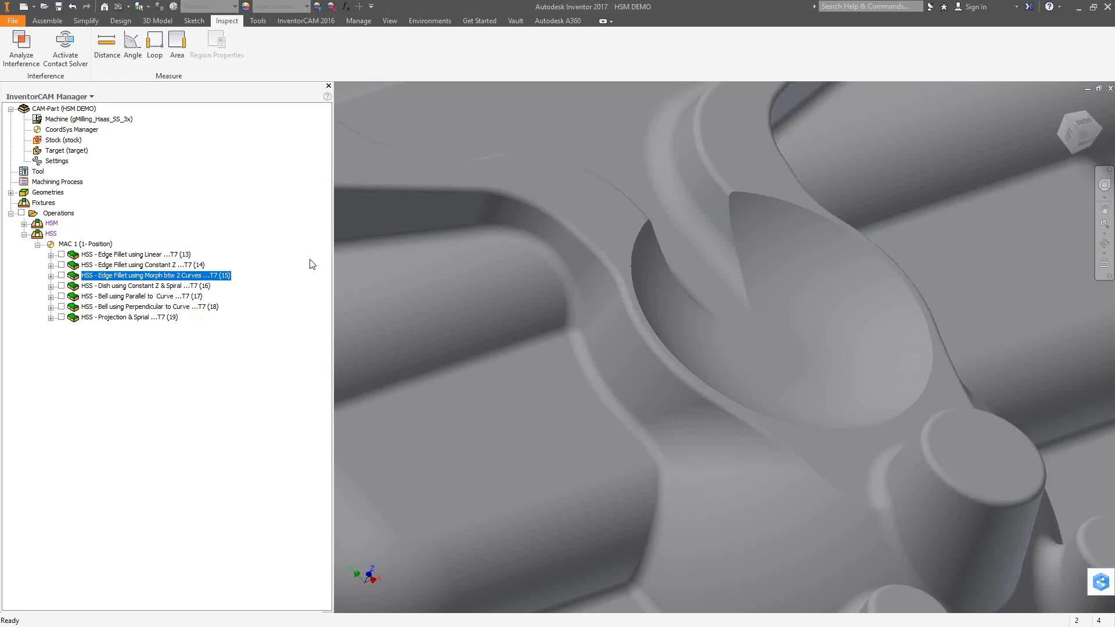
left_click(158, 286)
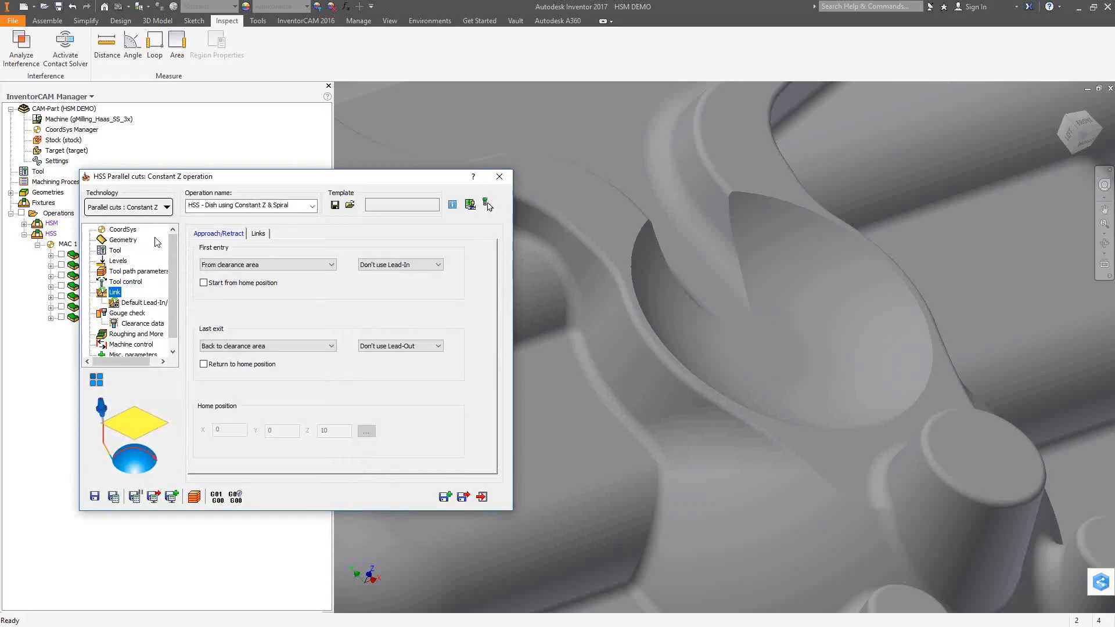
left_click(129, 240)
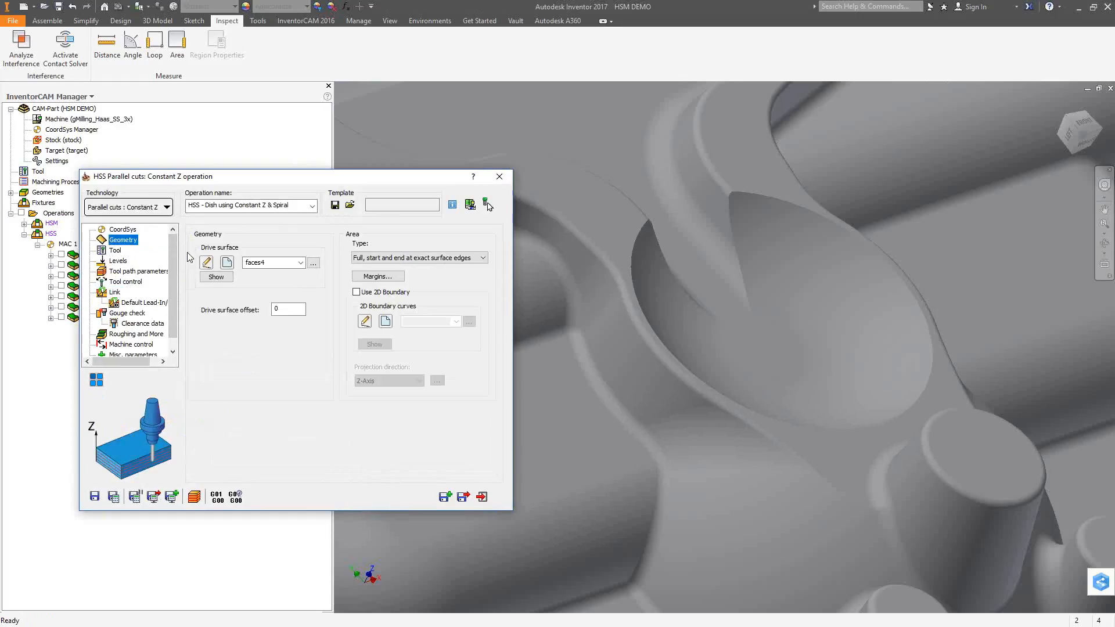
left_click(228, 279)
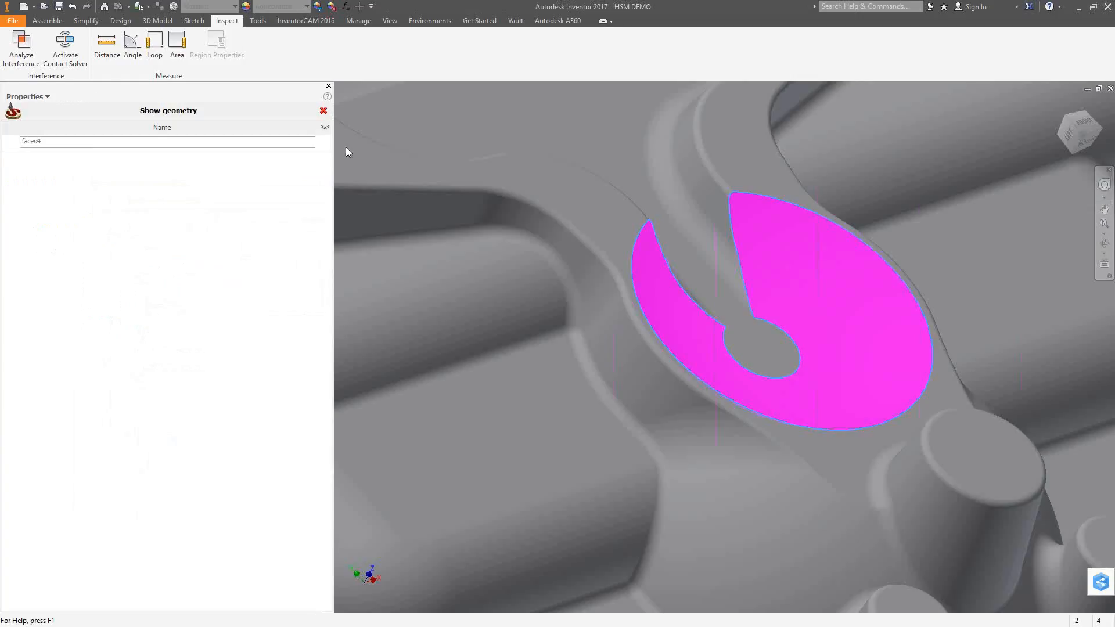
left_click(323, 110)
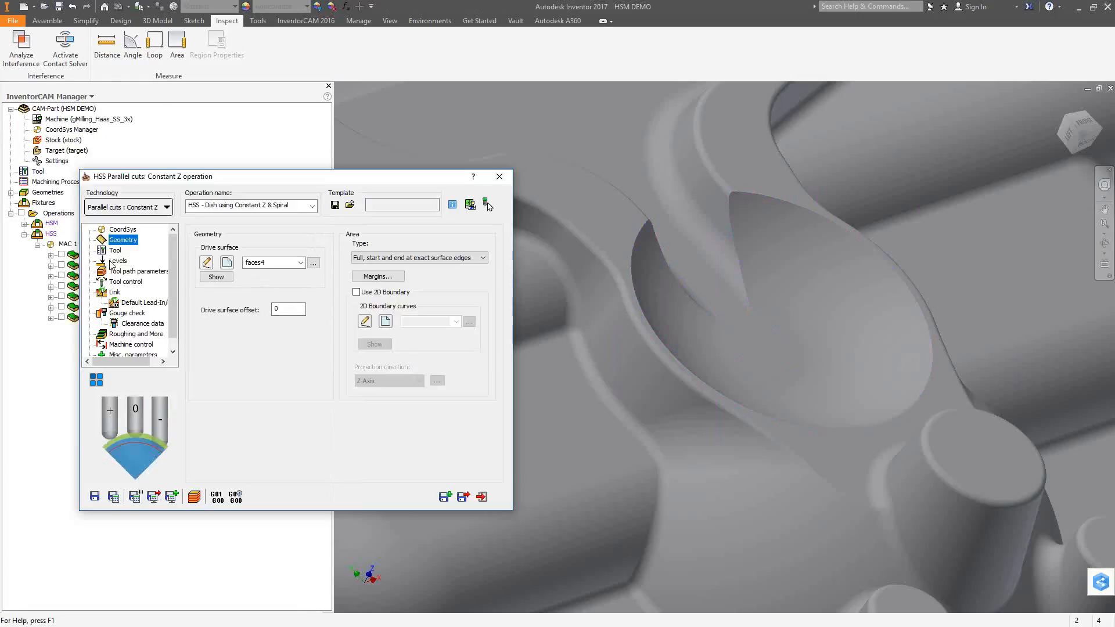
Review the dish operation's surface quality and cutting method options without changing them, and display its toolpath on the dish before hiding it.
left_click(125, 272)
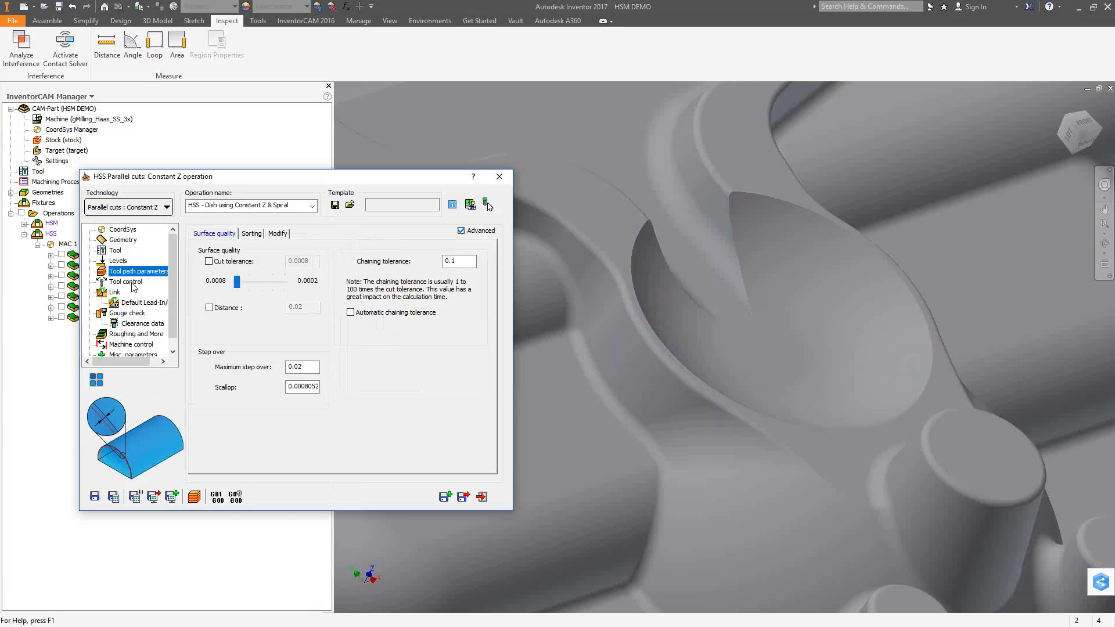
left_click(251, 233)
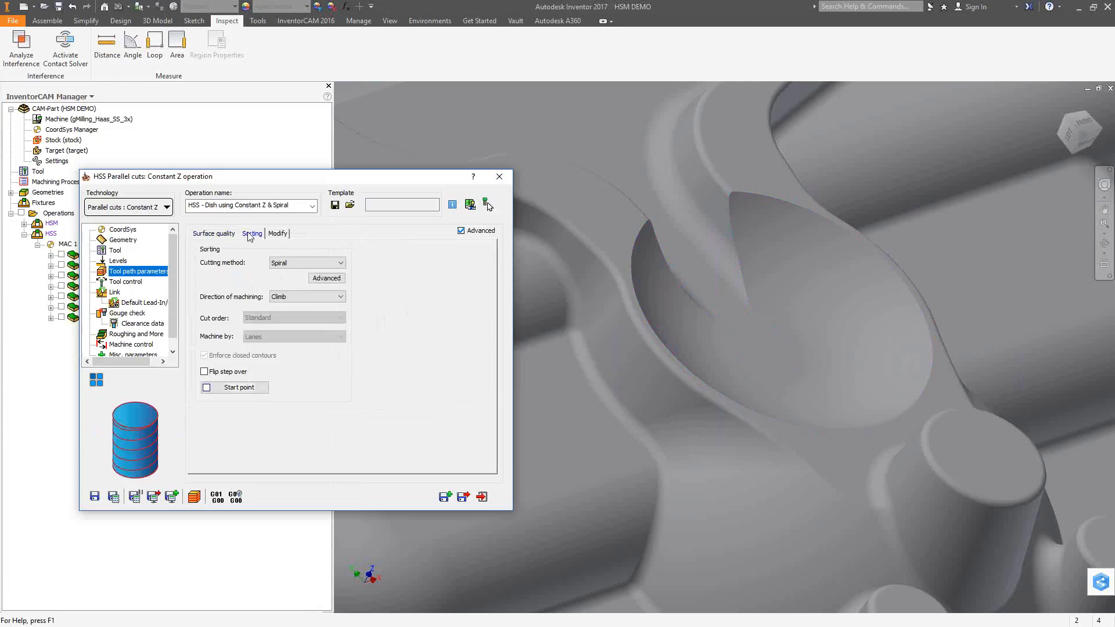
left_click(338, 265)
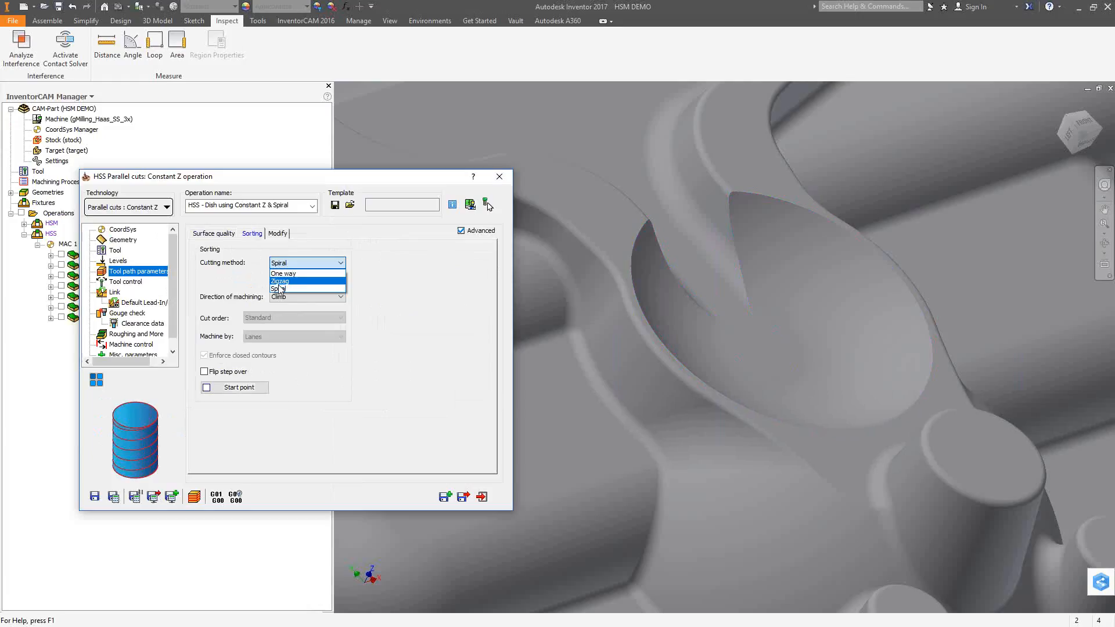
left_click(404, 342)
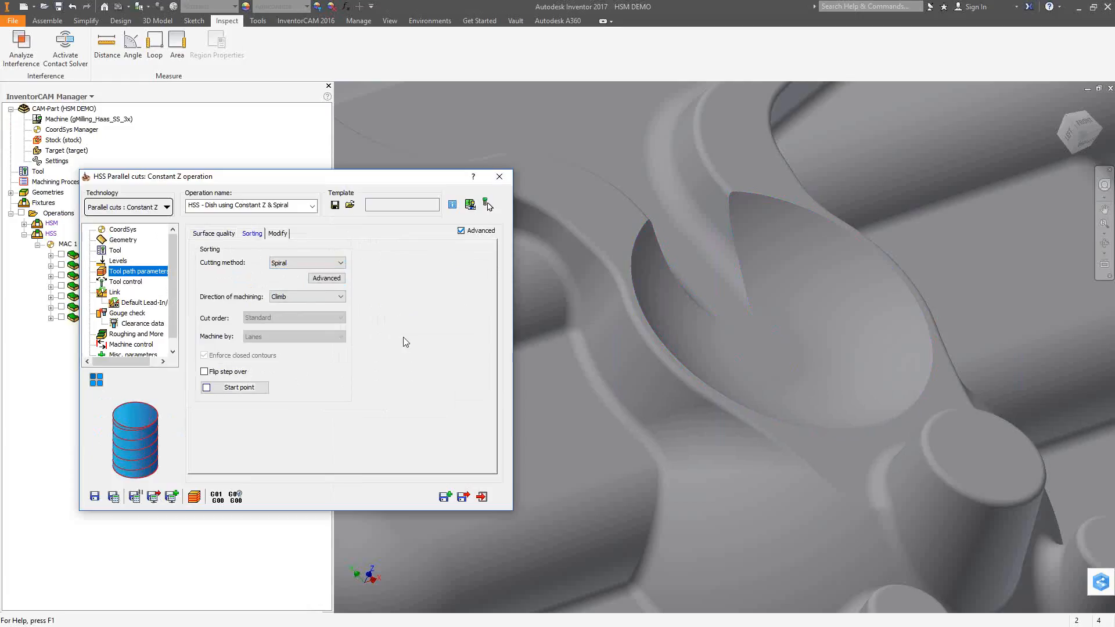
left_click(500, 177)
left_click(61, 286)
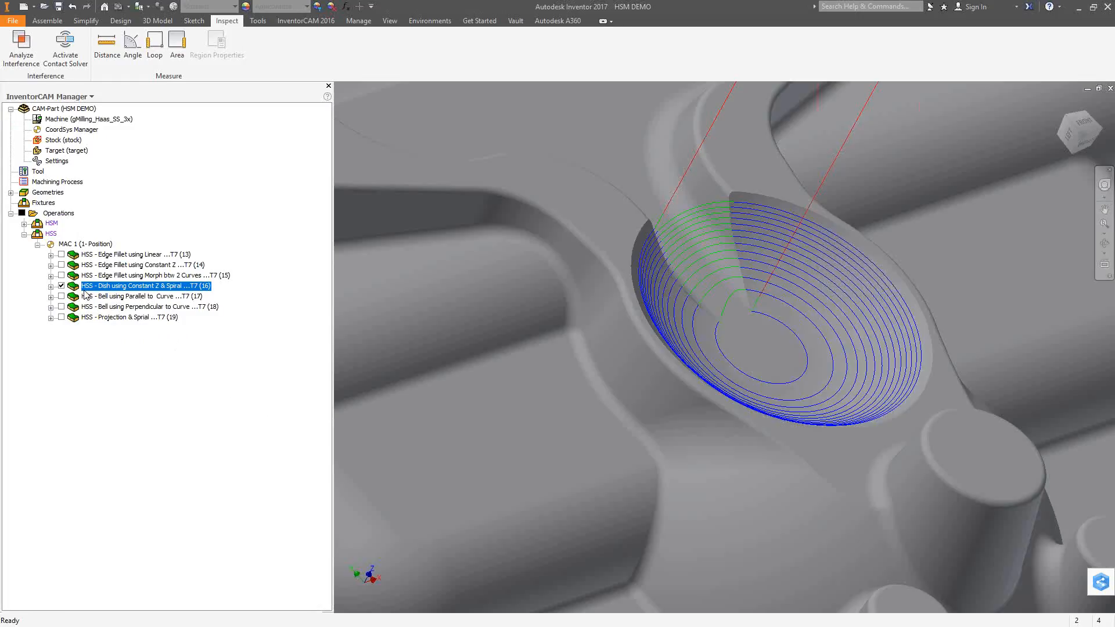
left_click(61, 286)
Open the Bell using Parallel to Curve operation, preview its drive surface and edge curve, and close it without changes.
scroll(638, 416, "down", 5)
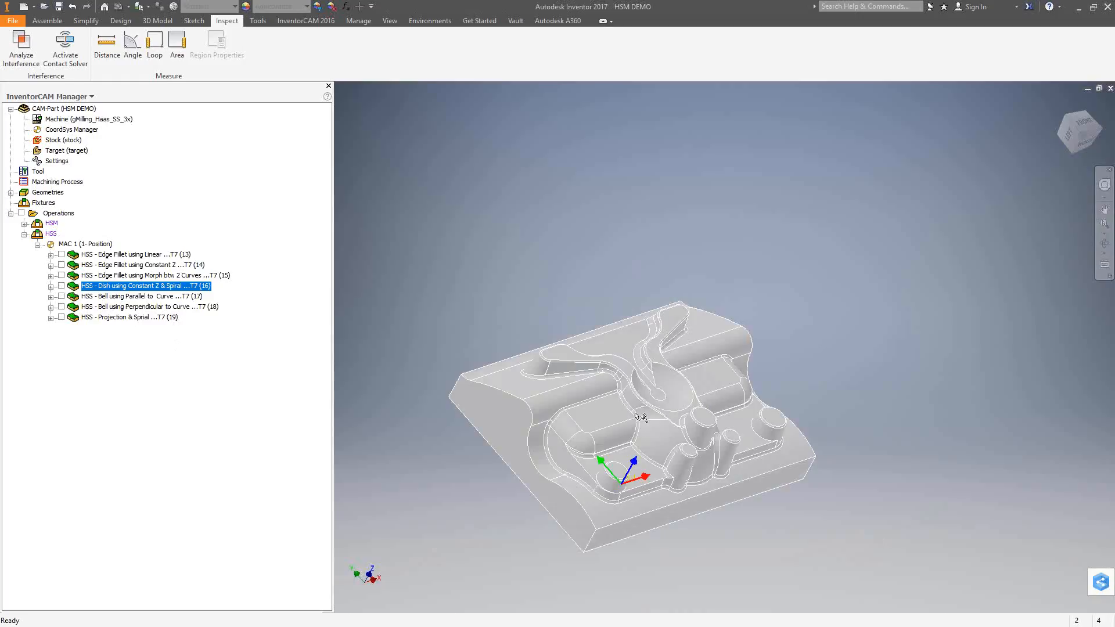
middle_click_drag(629, 431, 924, 477, "shift")
scroll(795, 452, "up", 3)
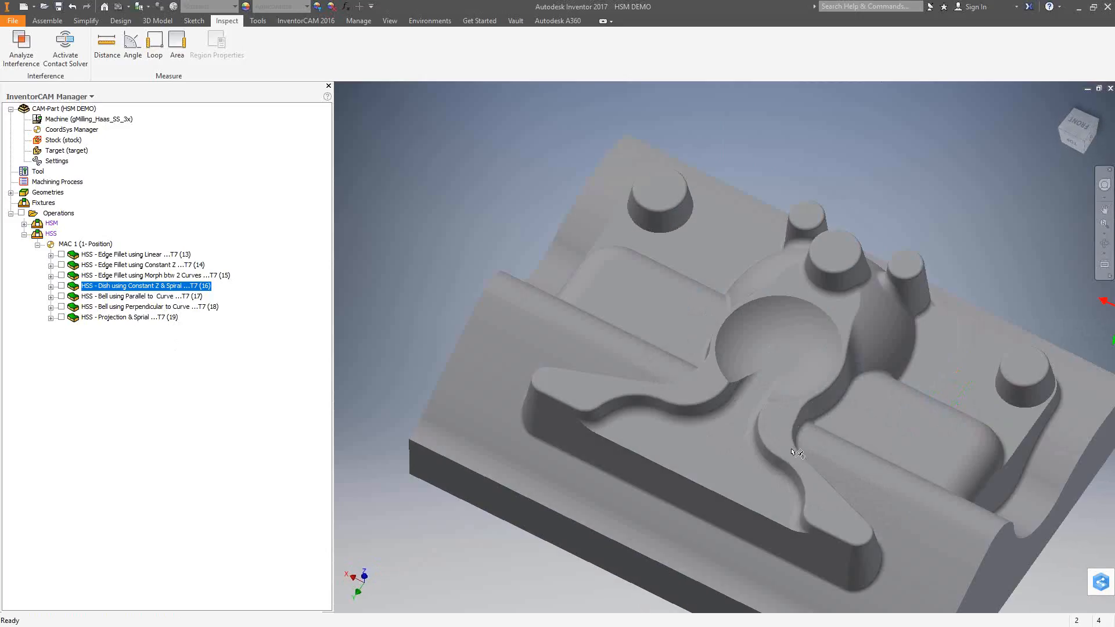
scroll(795, 451, "up", 2)
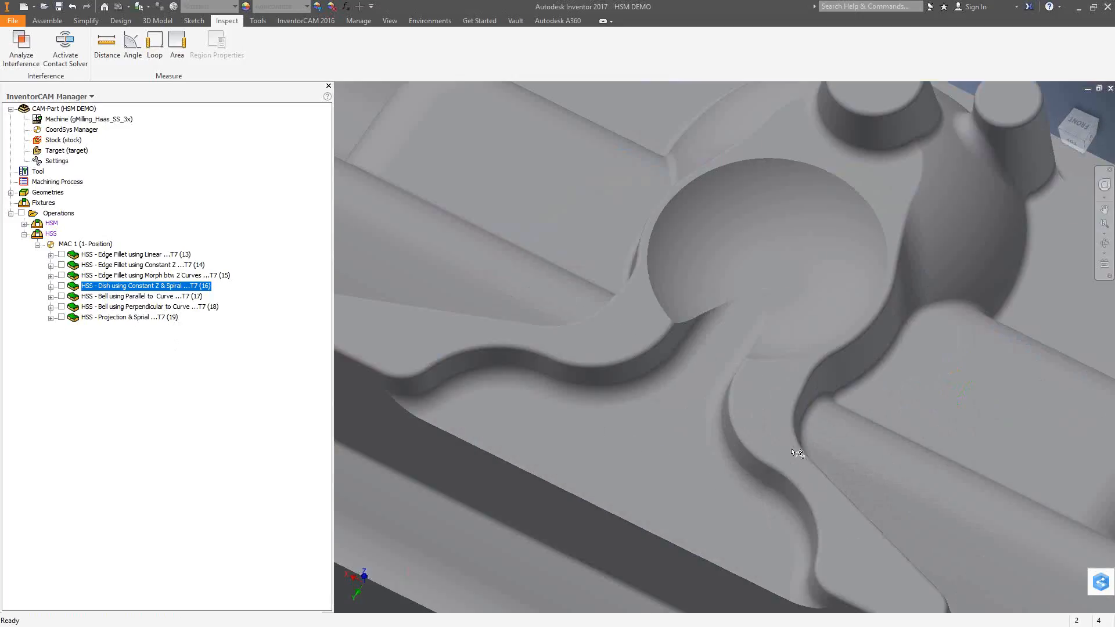
left_click(116, 297)
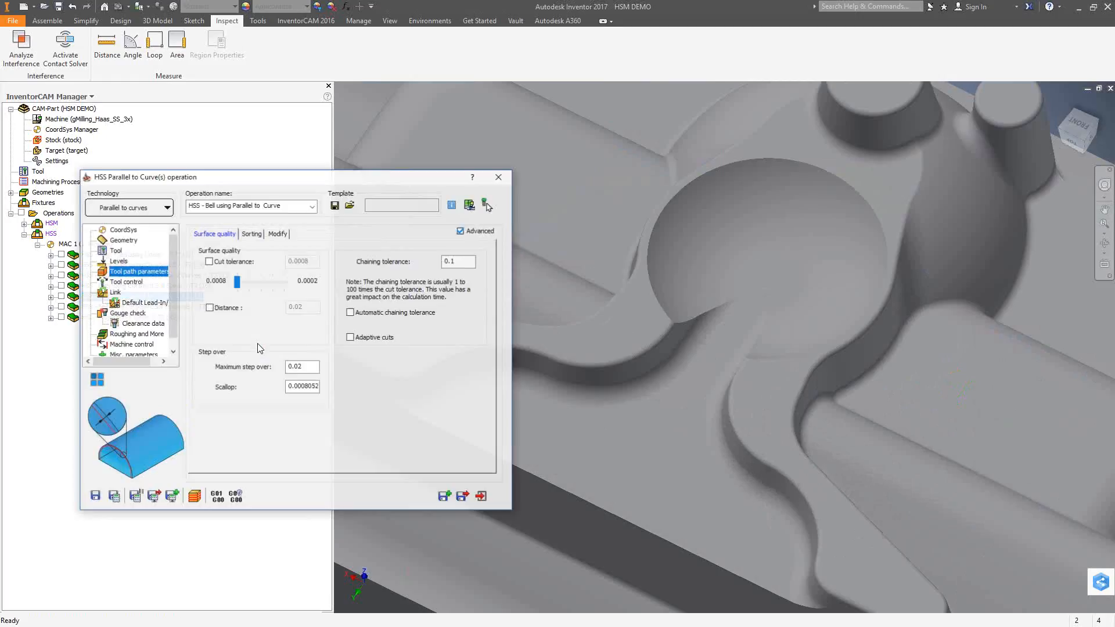
left_click(123, 240)
left_click(214, 279)
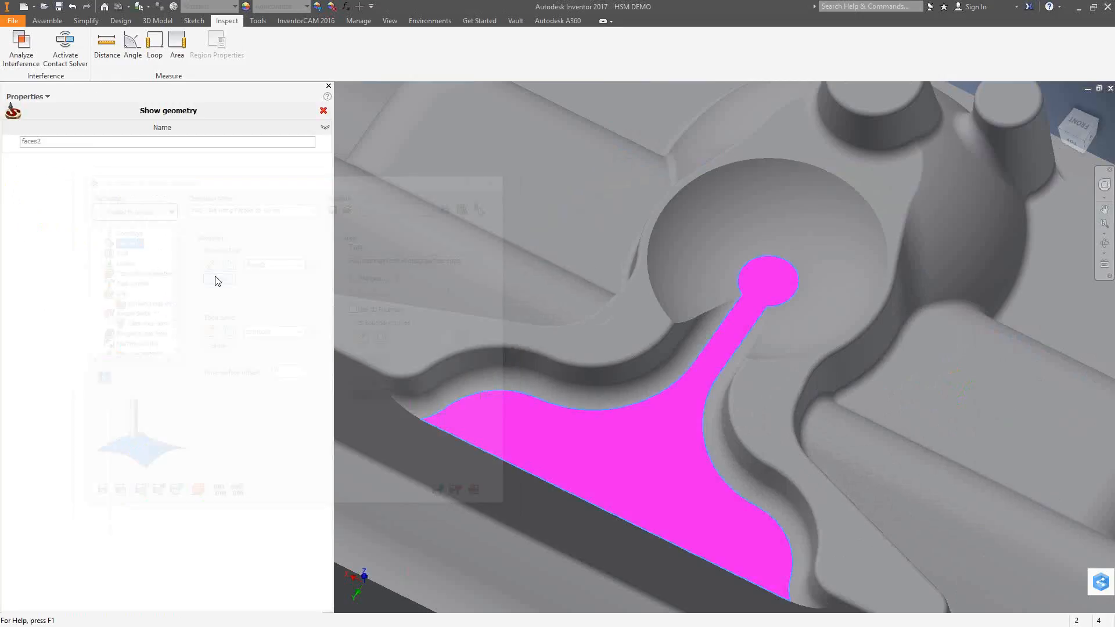
left_click(322, 111)
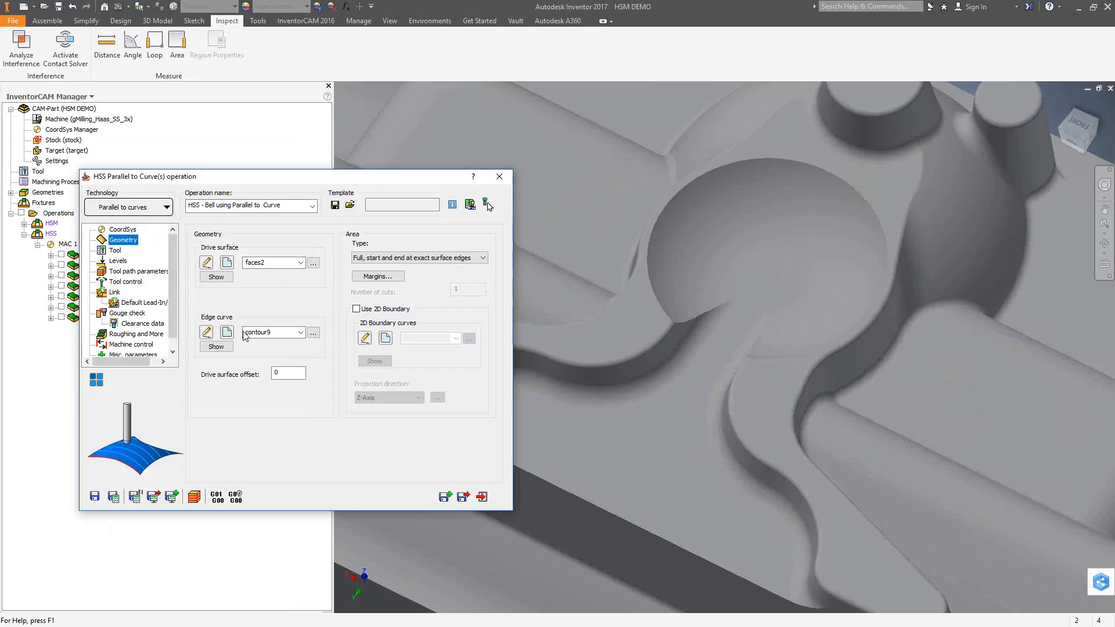
left_click(216, 347)
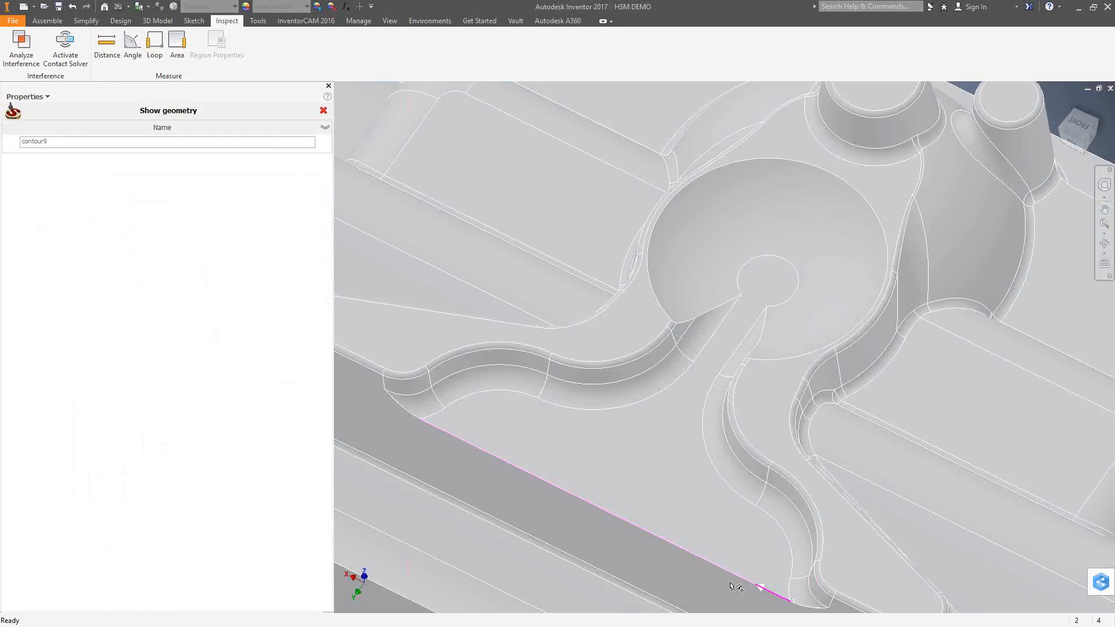
key("Escape")
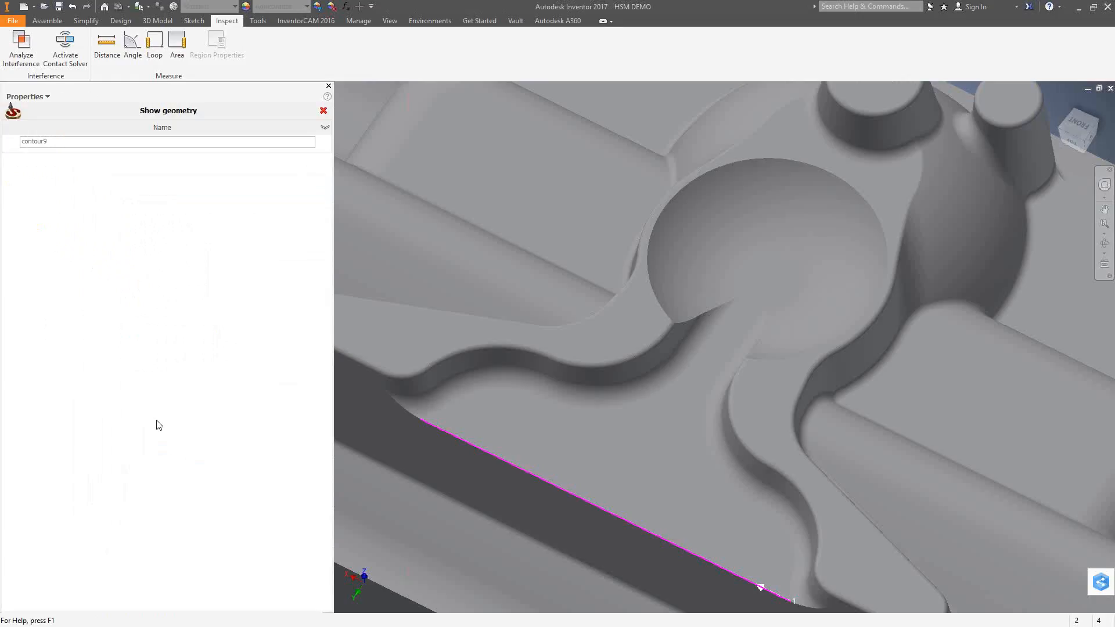
left_click(324, 111)
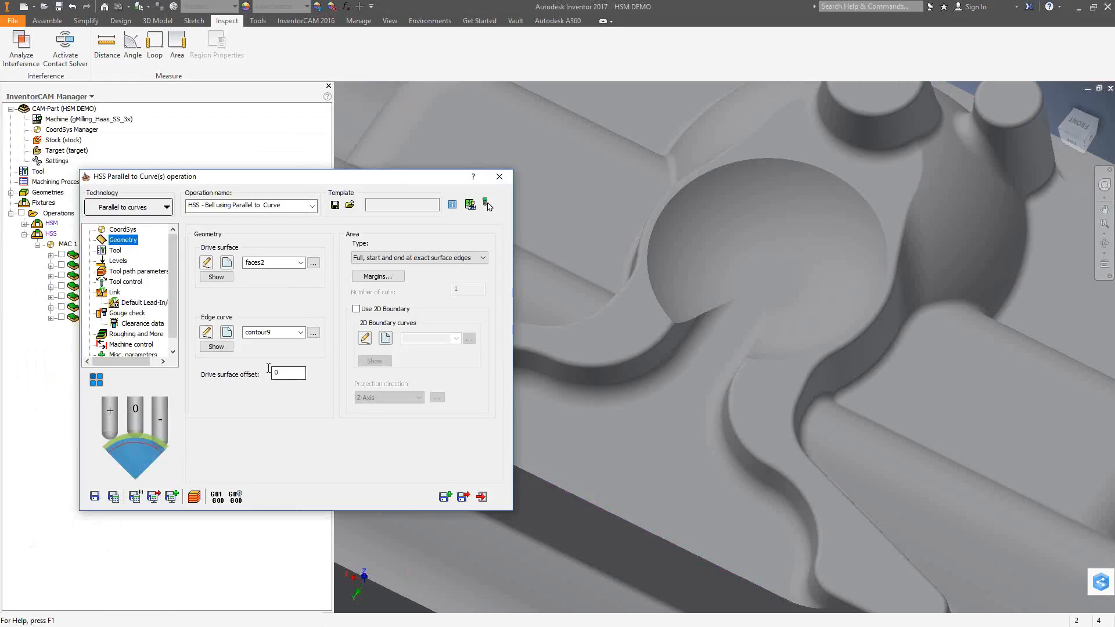
left_click(498, 175)
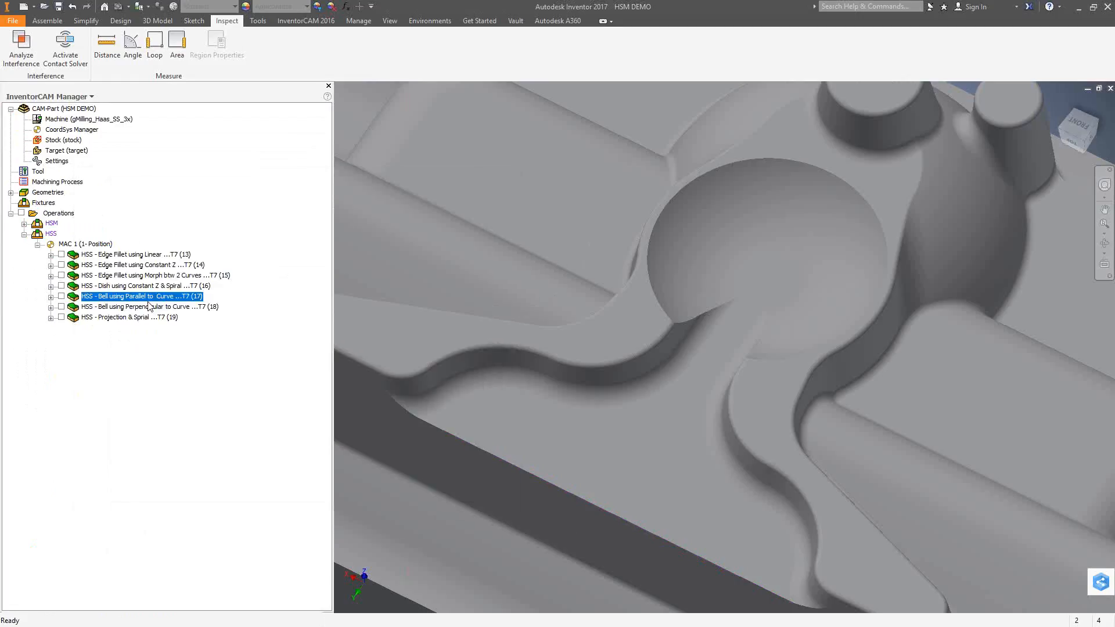
Compare the Bell Parallel to Curve and Perpendicular to Curve toolpaths by displaying each one separately, and hide both.
left_click(61, 297)
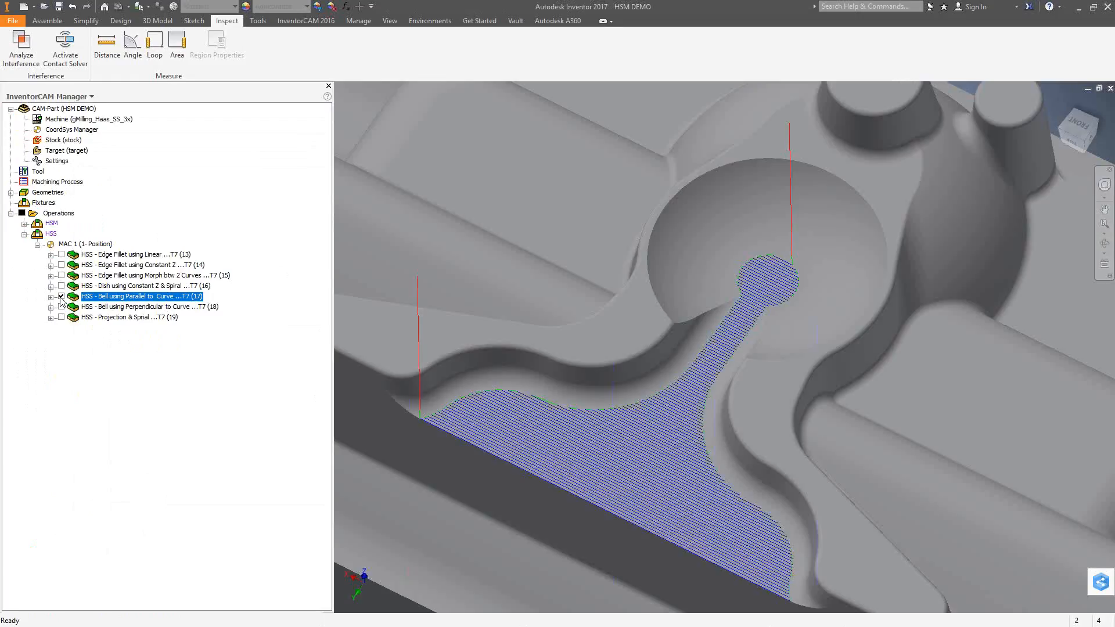
left_click(61, 296)
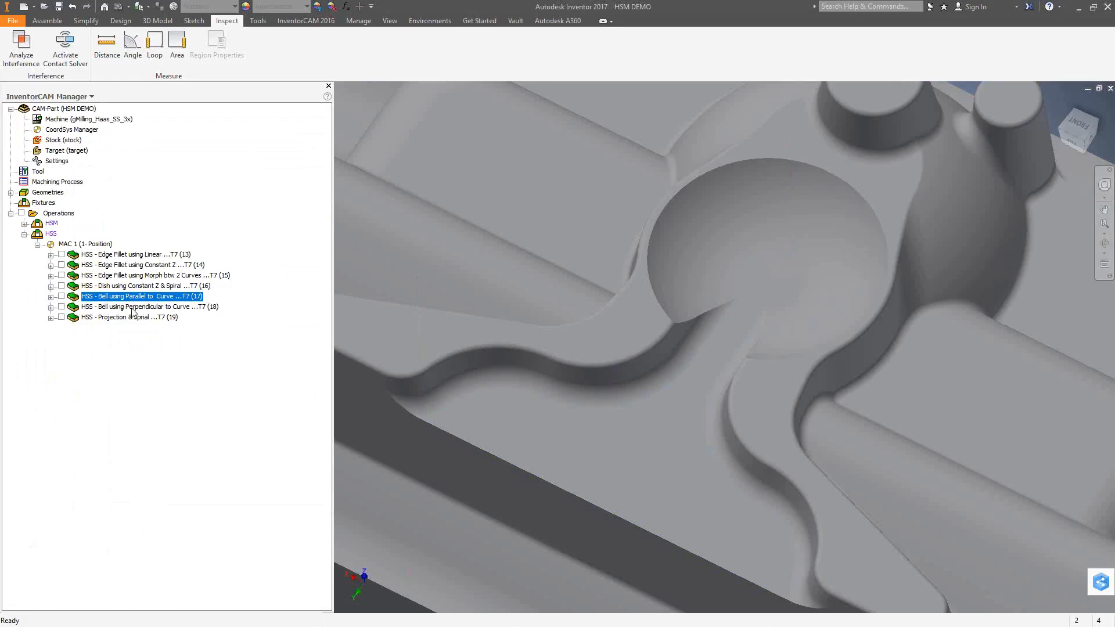
left_click(61, 308)
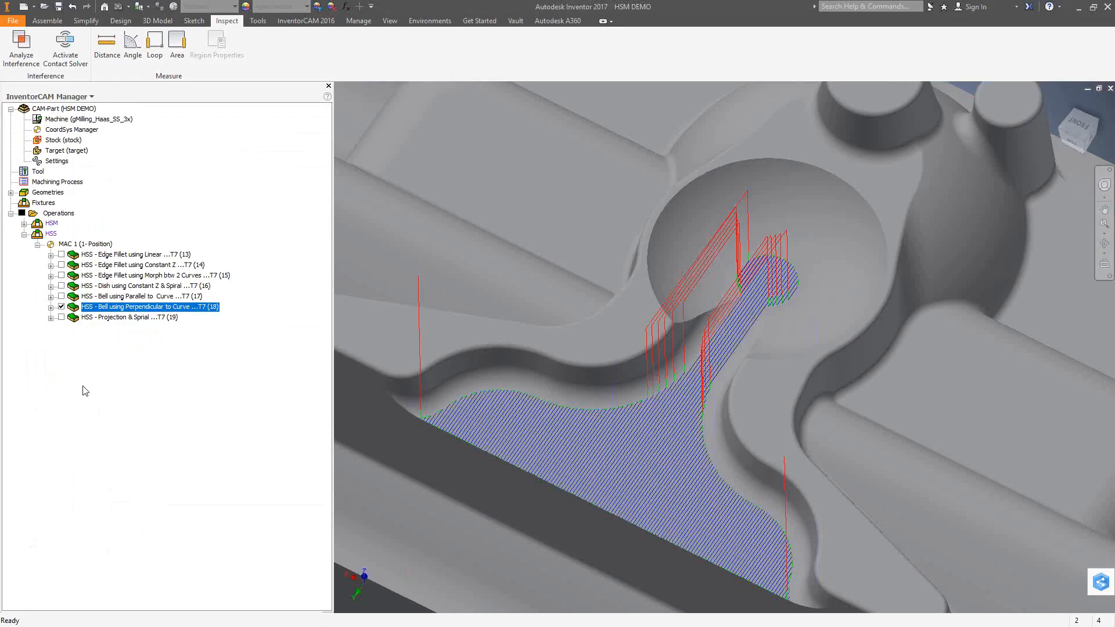
left_click(62, 307)
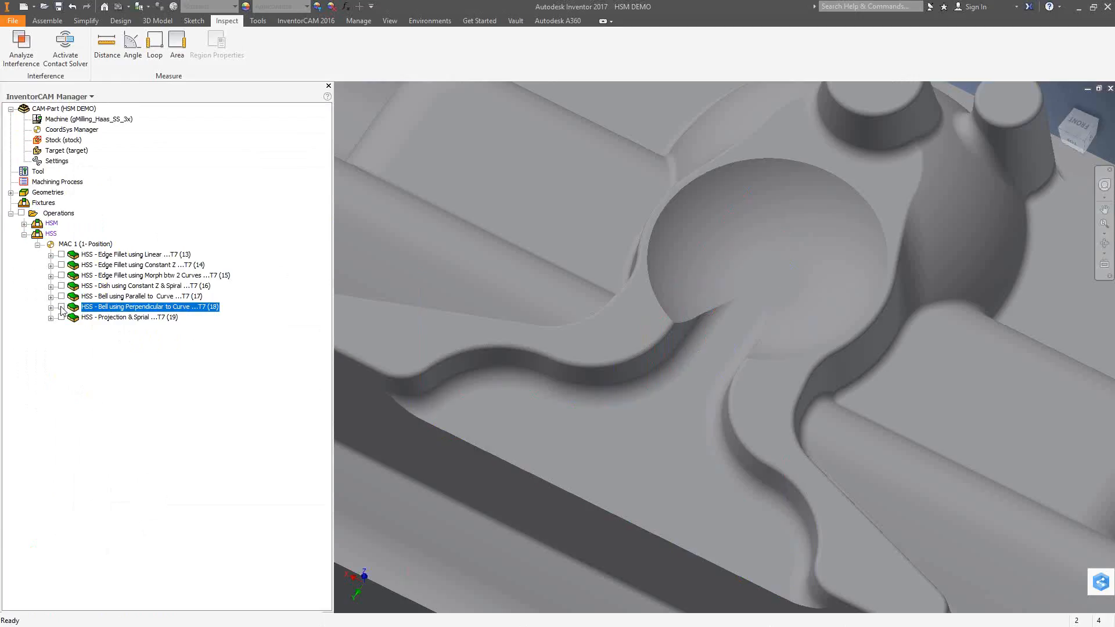
Open the HSS Projection & Spiral operation and preview its drive surface on the part.
left_click(116, 317)
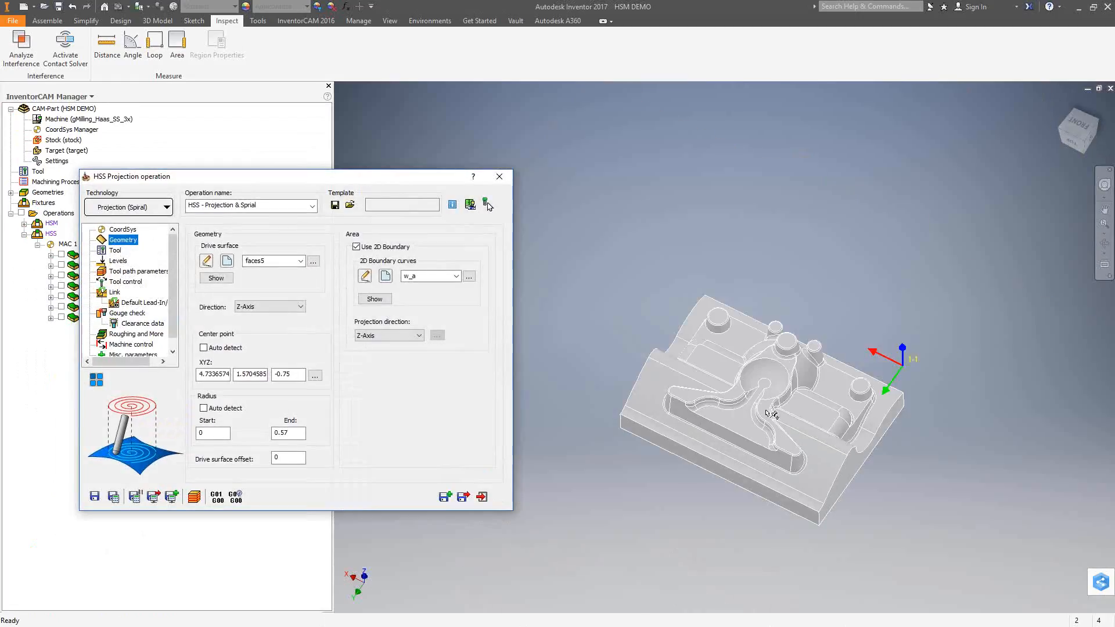
middle_click_drag(766, 410, 750, 366)
key("F4")
left_click_drag(841, 390, 622, 356)
scroll(740, 381, "down", 4)
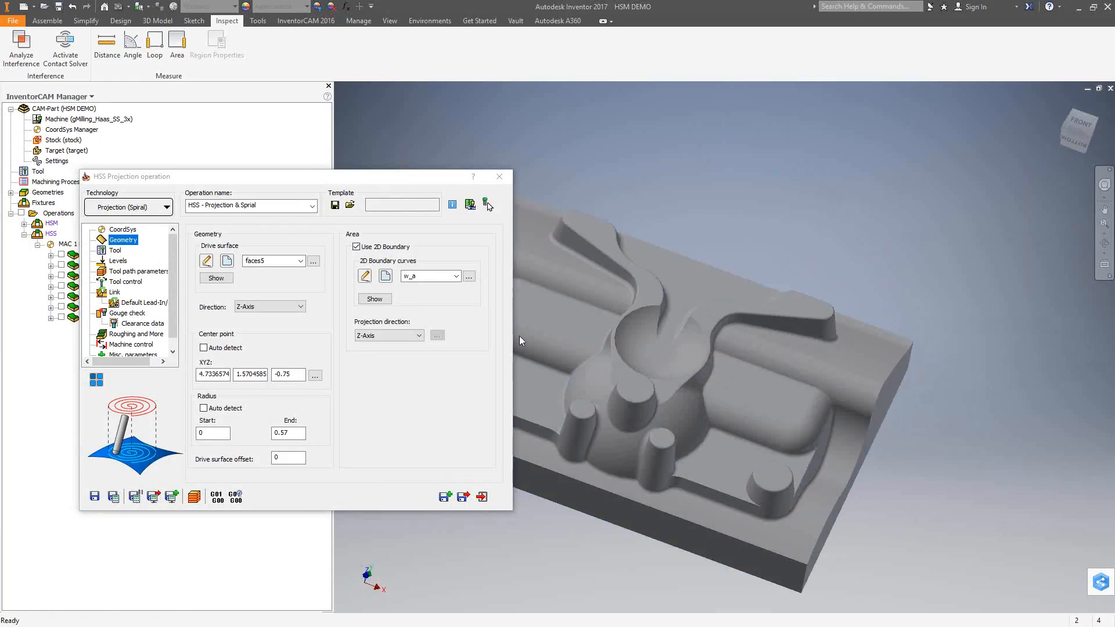
left_click(216, 279)
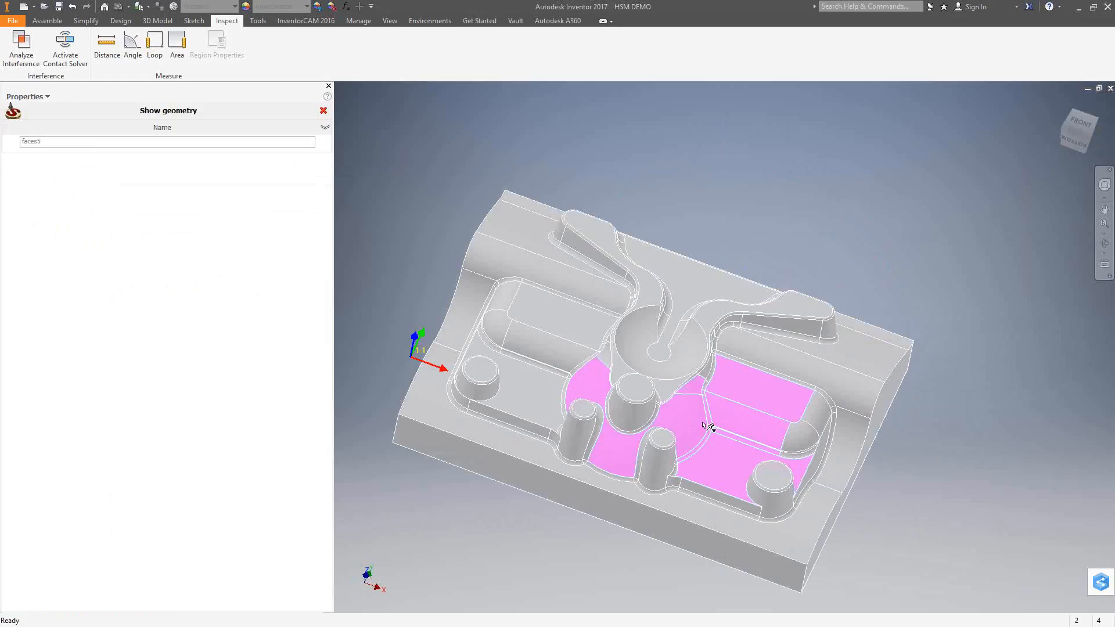
left_click(323, 110)
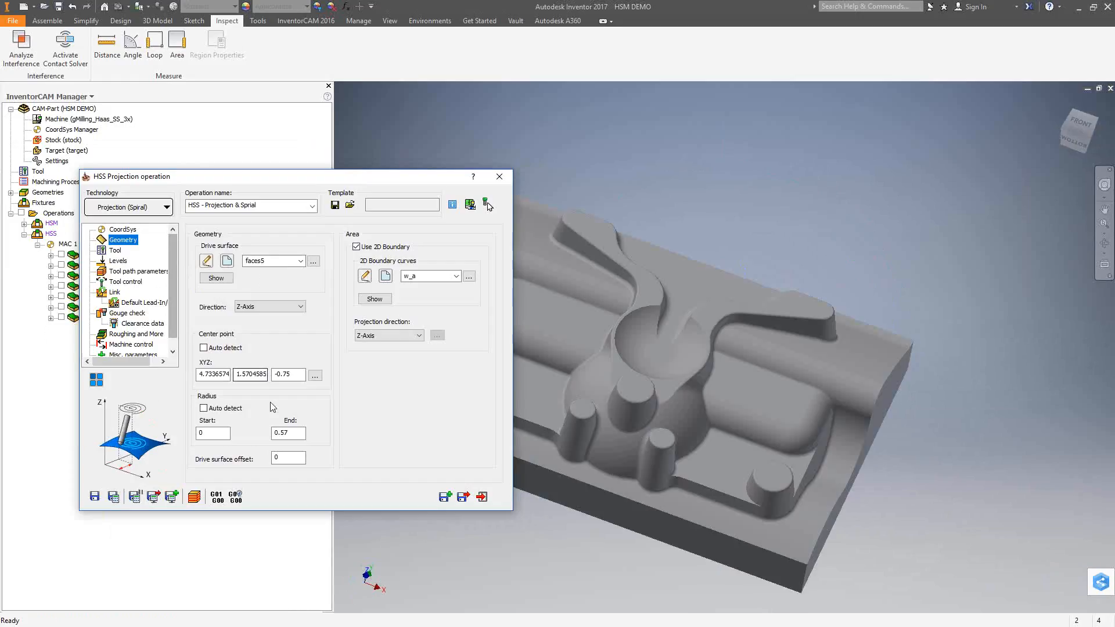
Review the projection operation's start and end radius and the available Projection technology types, and close it without changes.
left_click(203, 433)
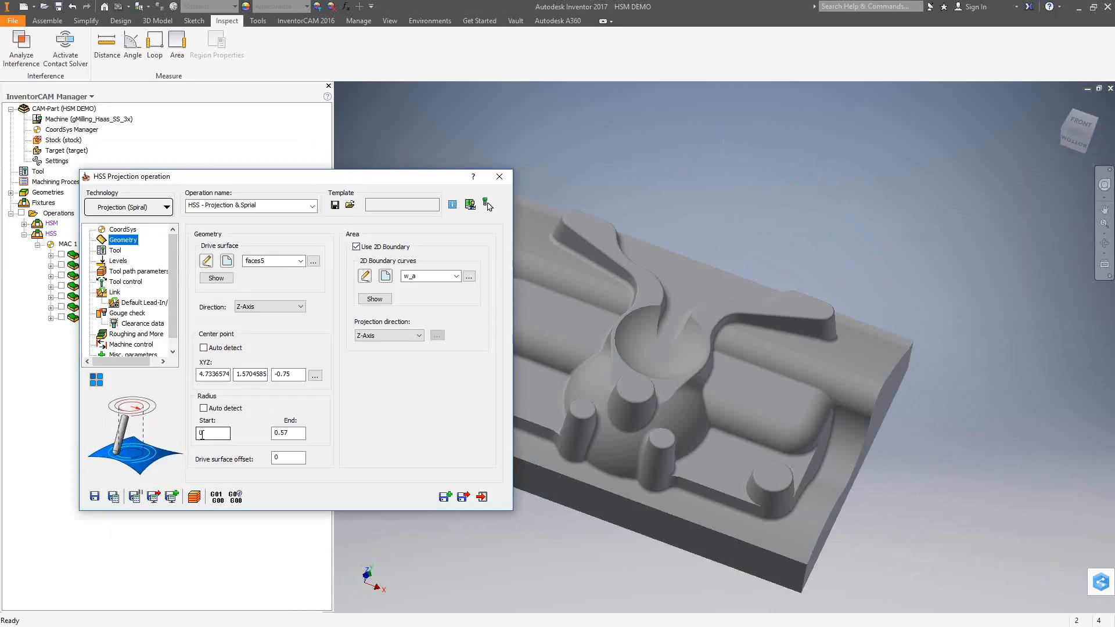
left_click(293, 431)
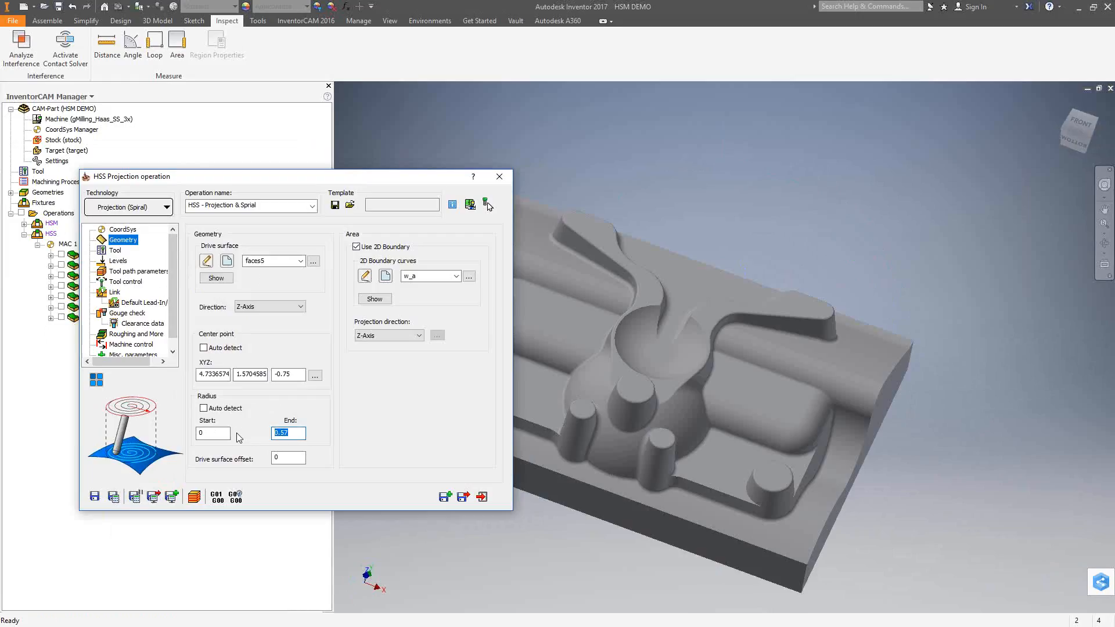
left_click(167, 207)
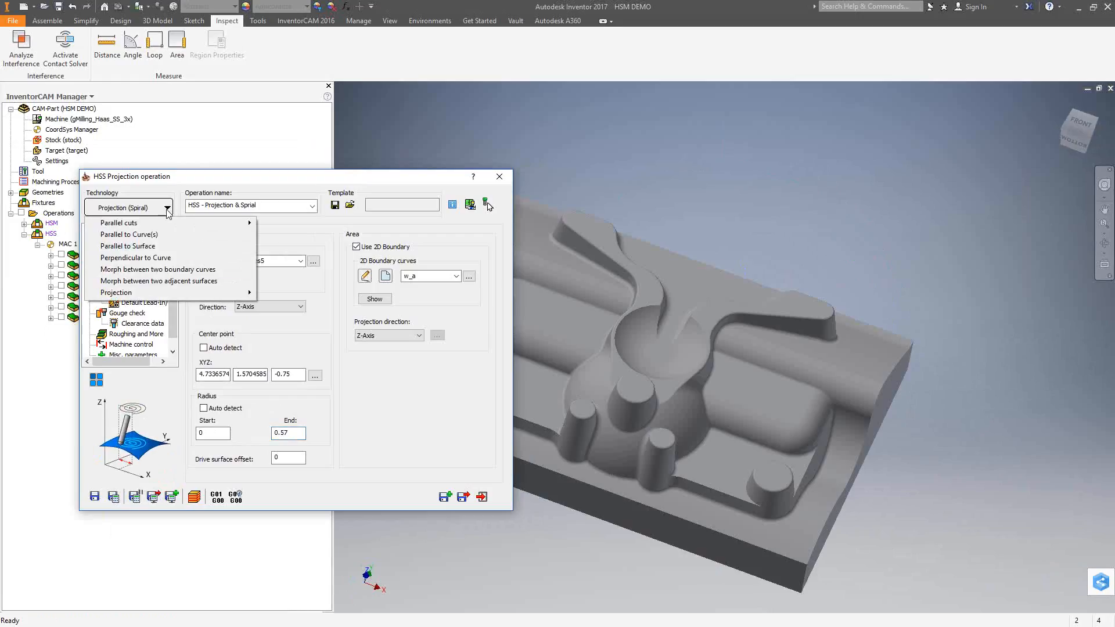
mouse_move(228, 297)
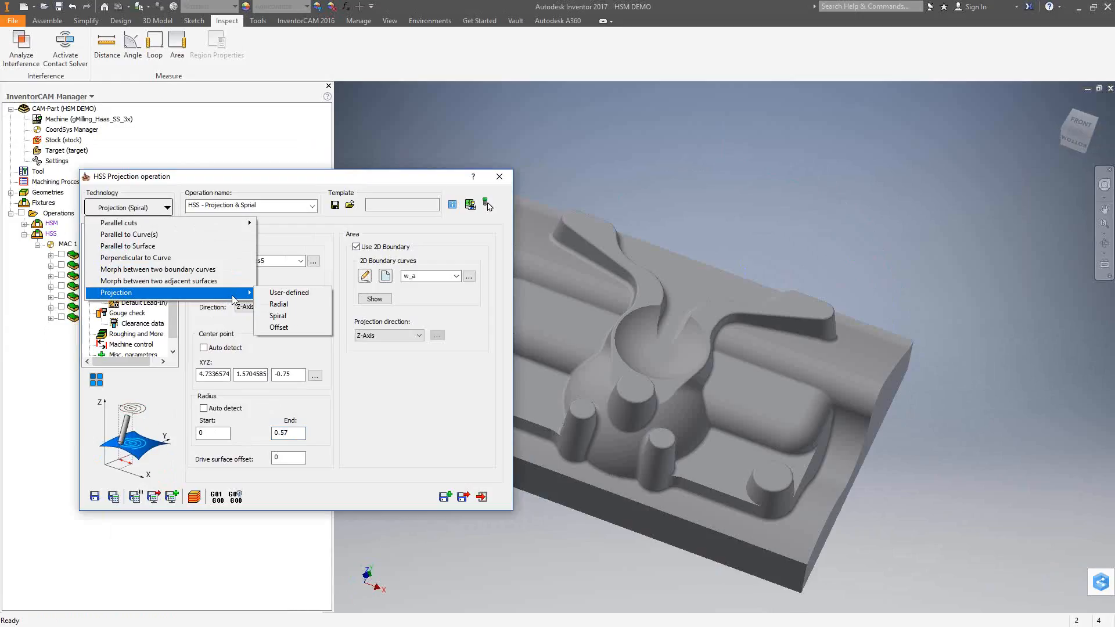
left_click(399, 402)
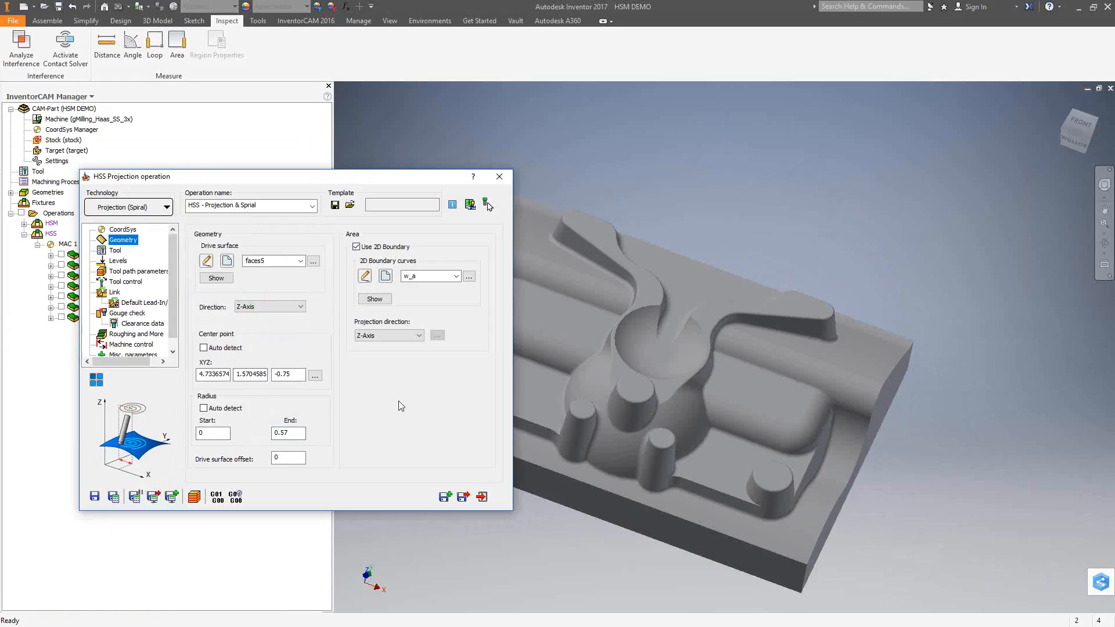
left_click(482, 497)
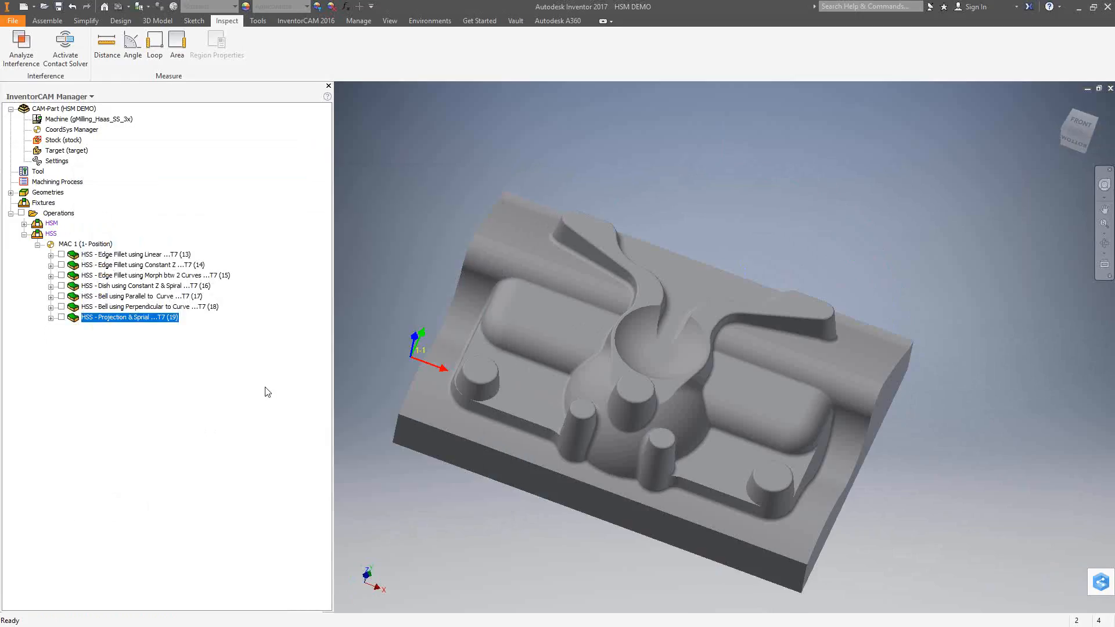
Display the Projection & Spiral toolpath and examine it up close from the front and from an oblique angle.
left_click(62, 317)
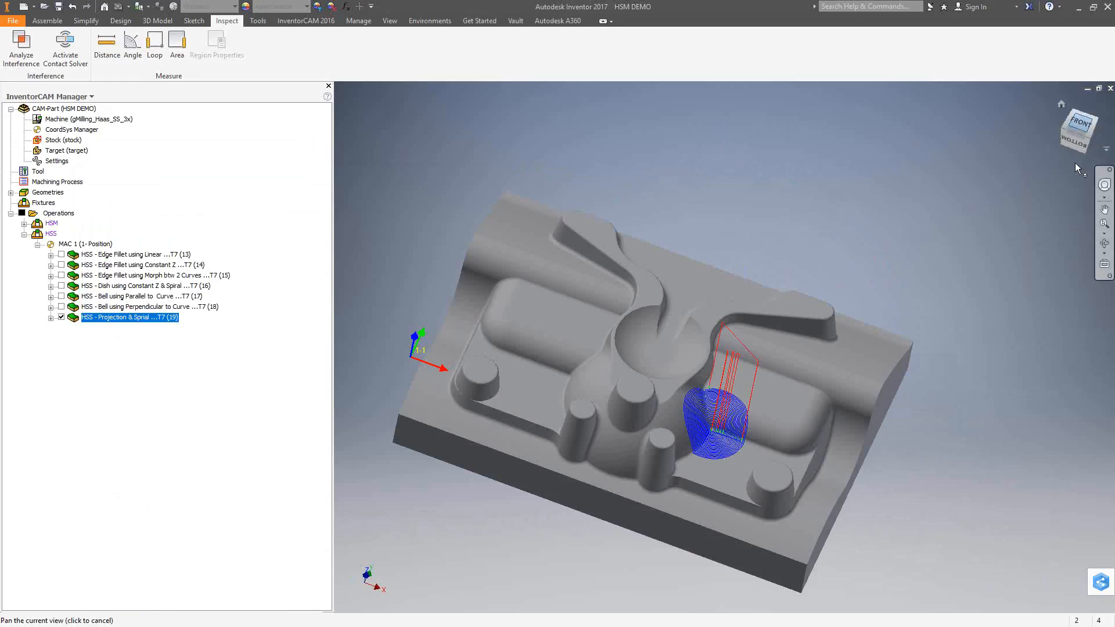
left_click(1080, 123)
scroll(704, 351, "up", 10)
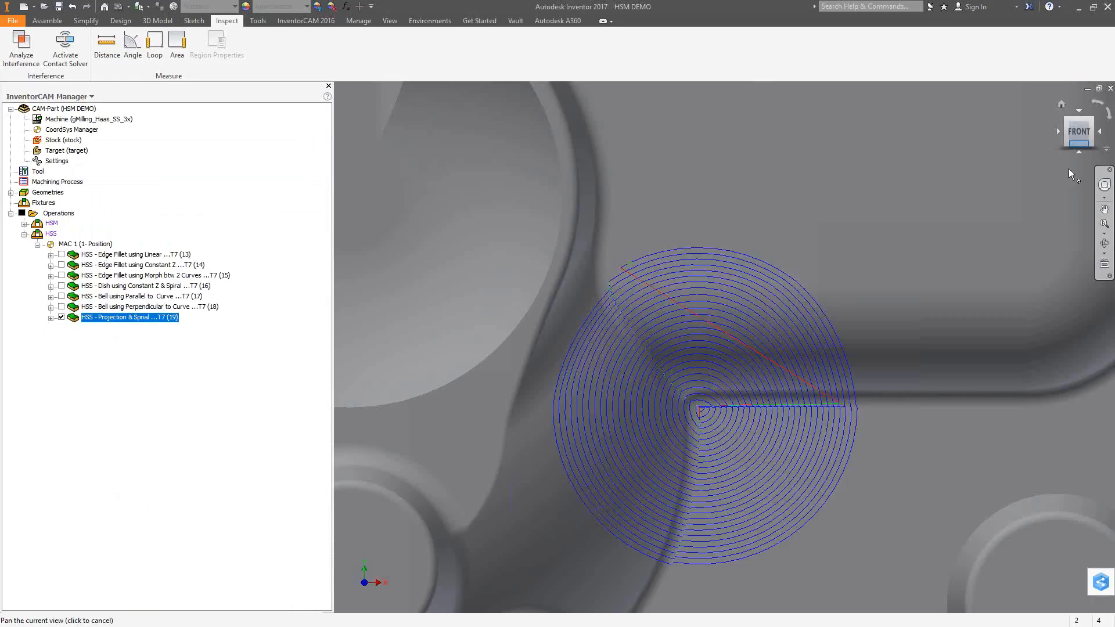
key("F4")
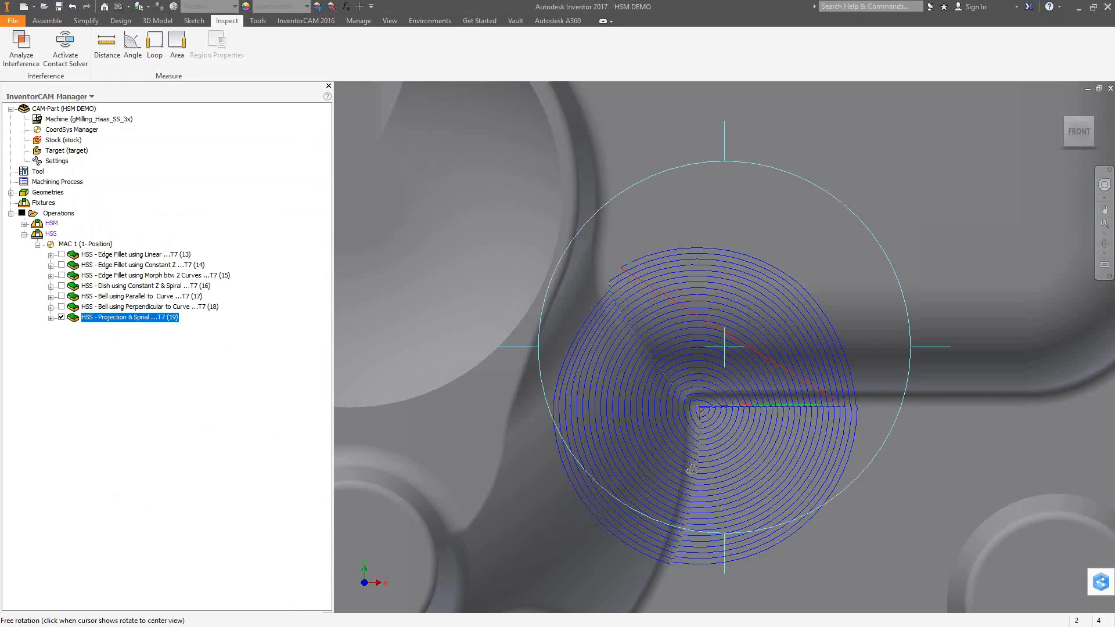
left_click_drag(764, 426, 731, 335)
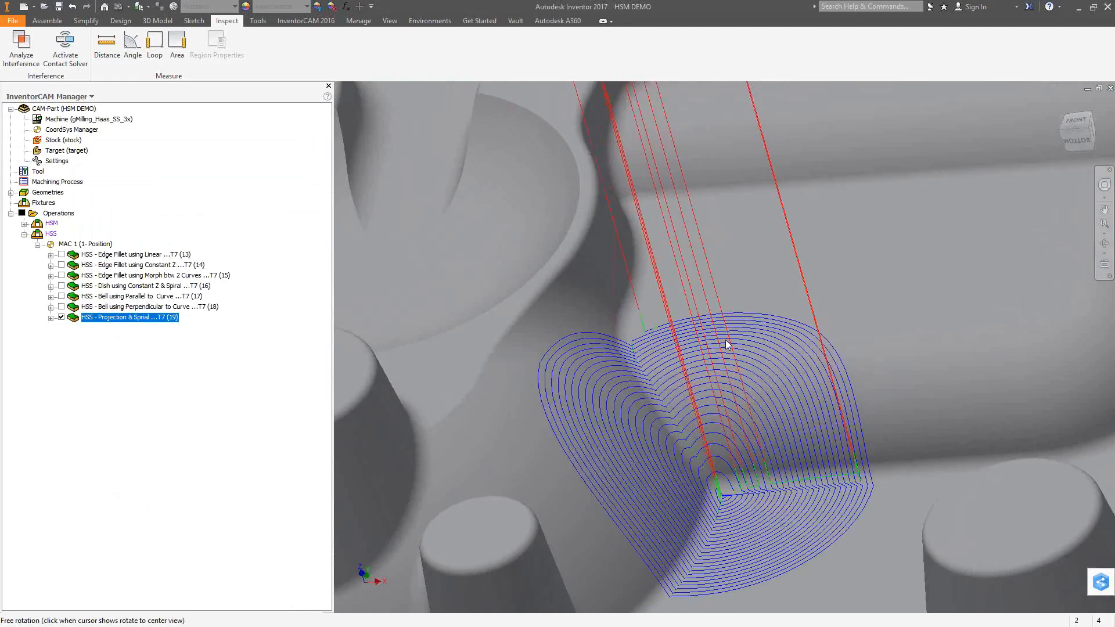